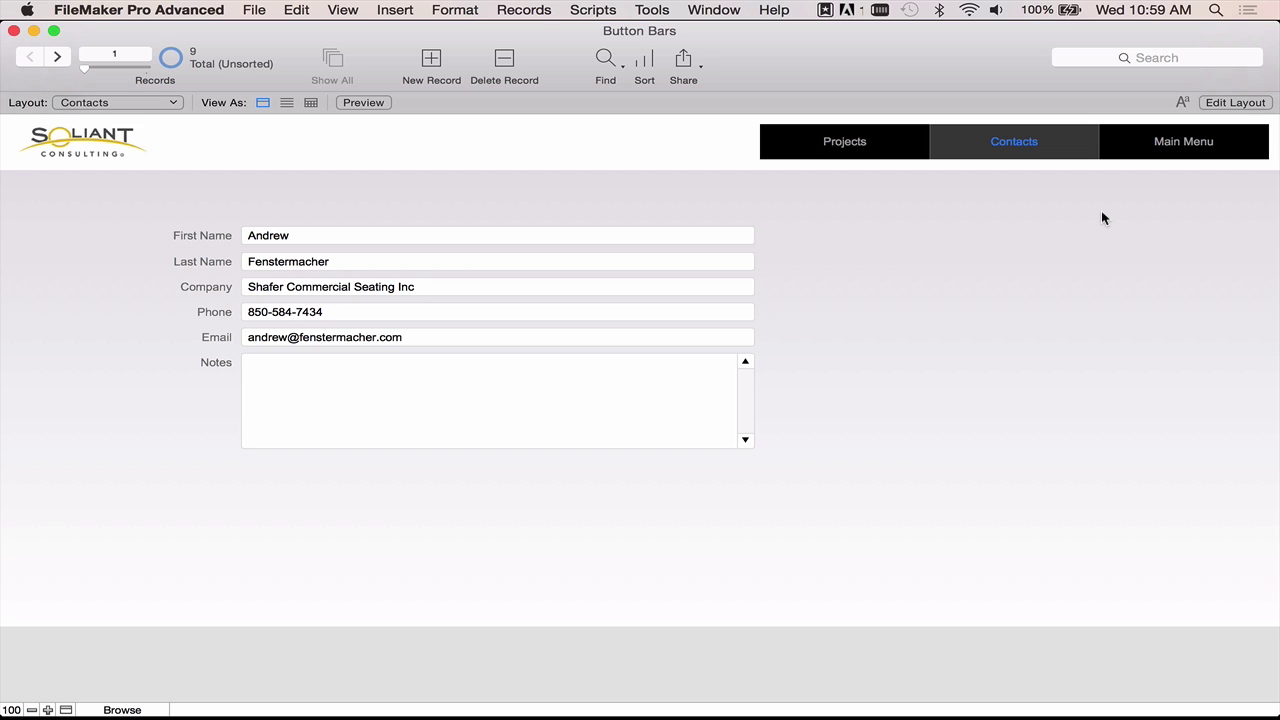
Put the Contacts layout in Layout mode and select the header bar's Projects, Contacts and Main Menu segments.
left_click(1208, 103)
left_click(637, 165)
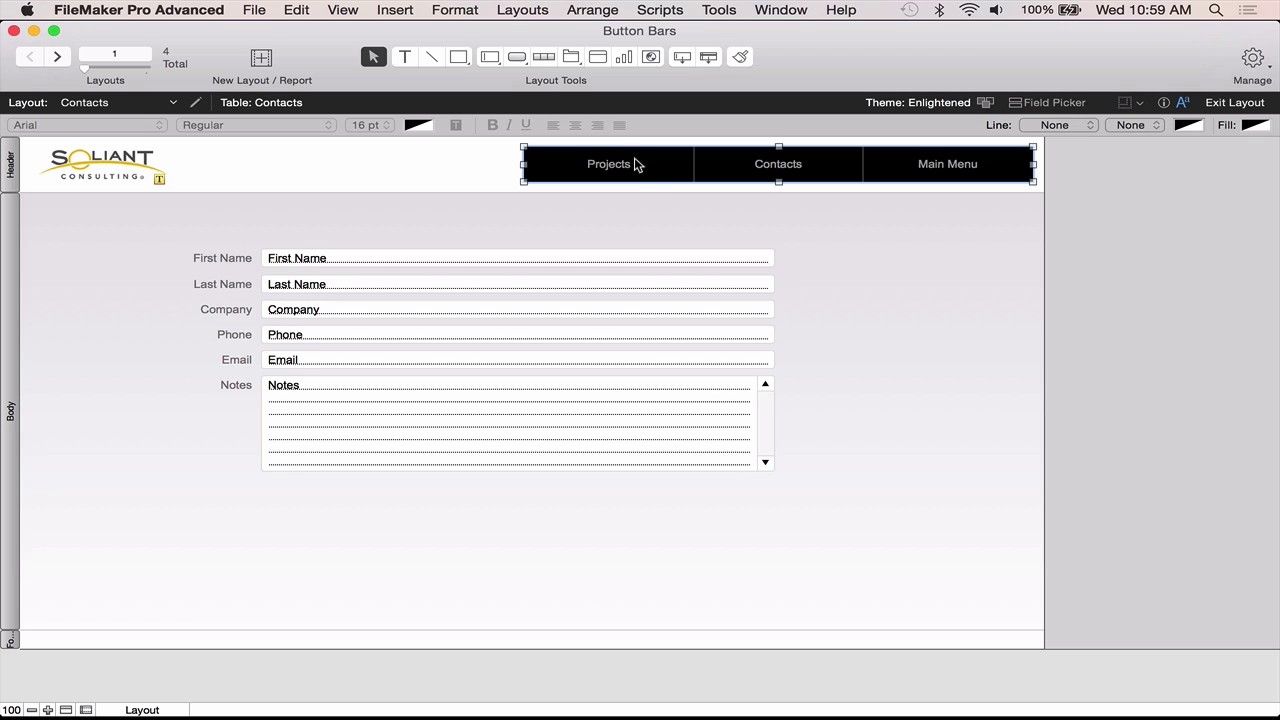
left_click(646, 166)
left_click(774, 176)
left_click(950, 168)
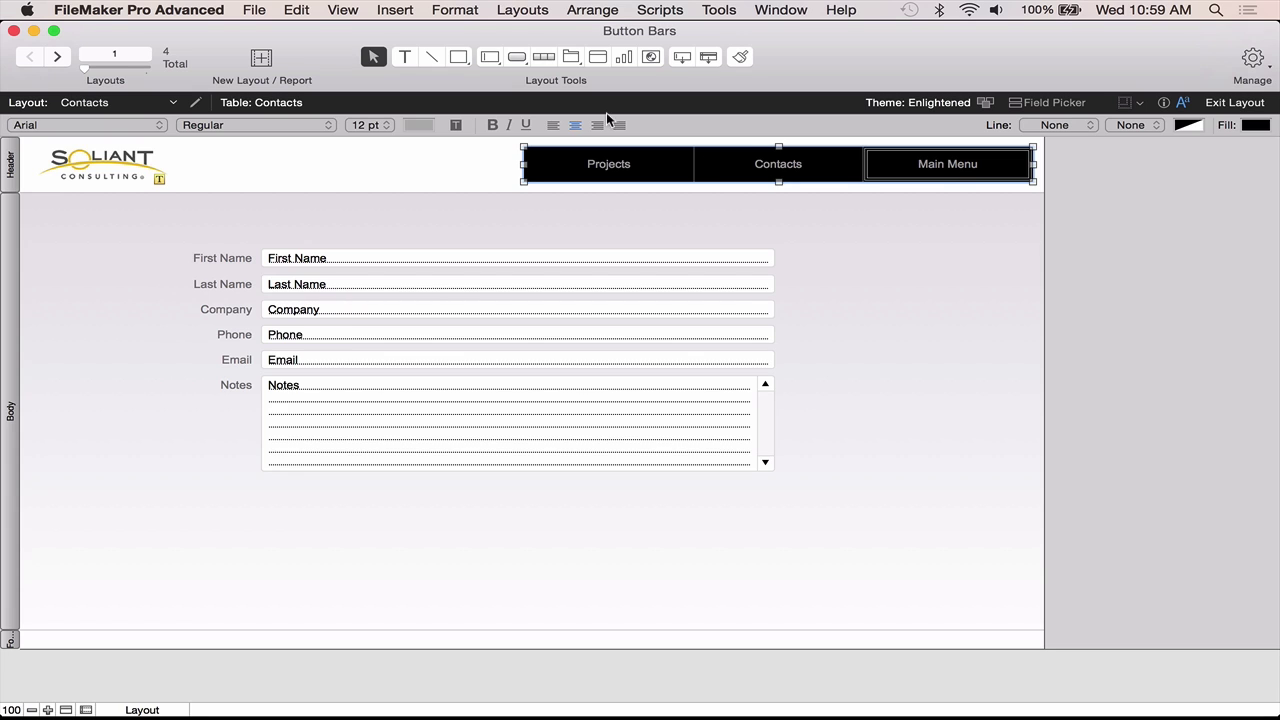
Draw a new three-segment button bar below the Notes field.
left_click(541, 58)
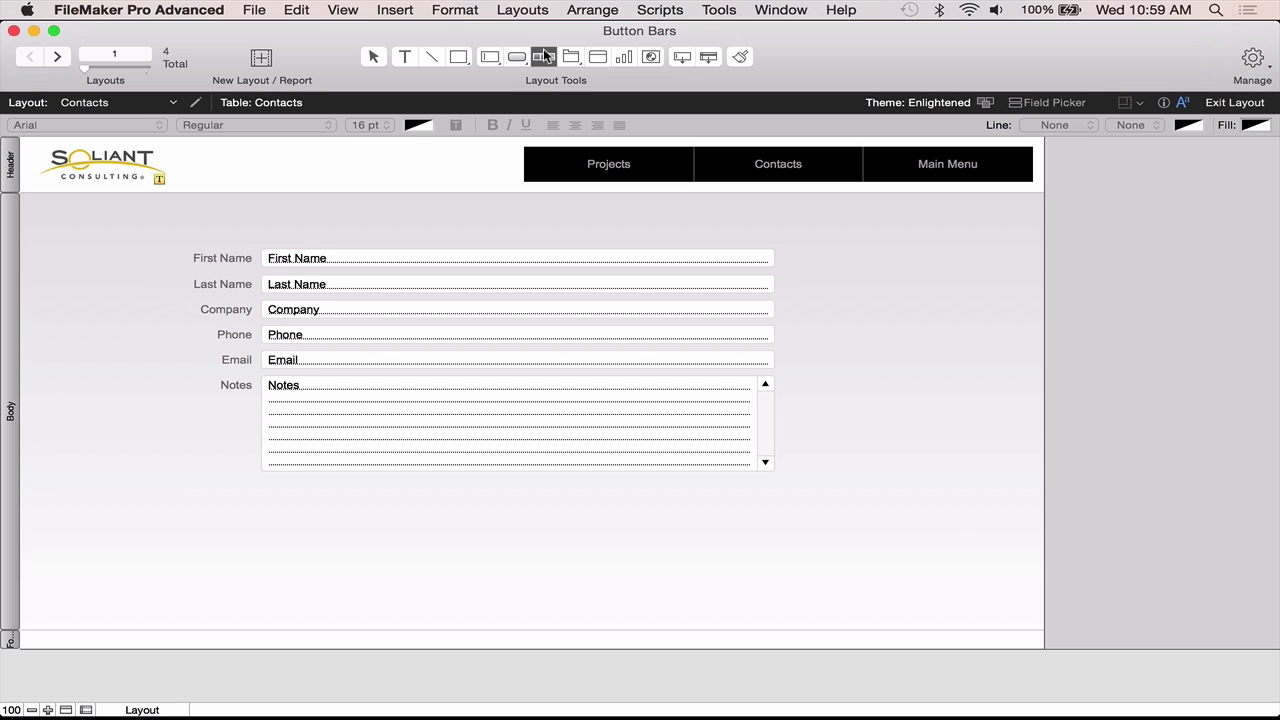
left_click_drag(391, 505, 907, 548)
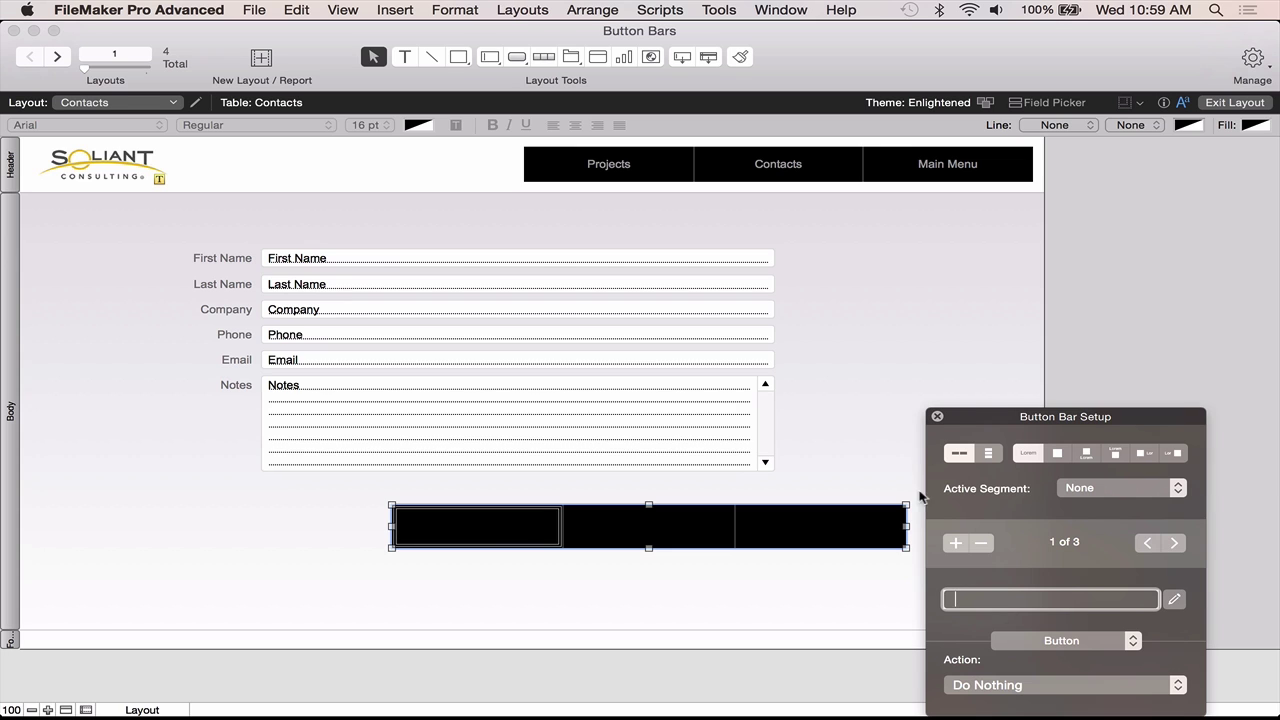
left_click_drag(1034, 416, 1060, 321)
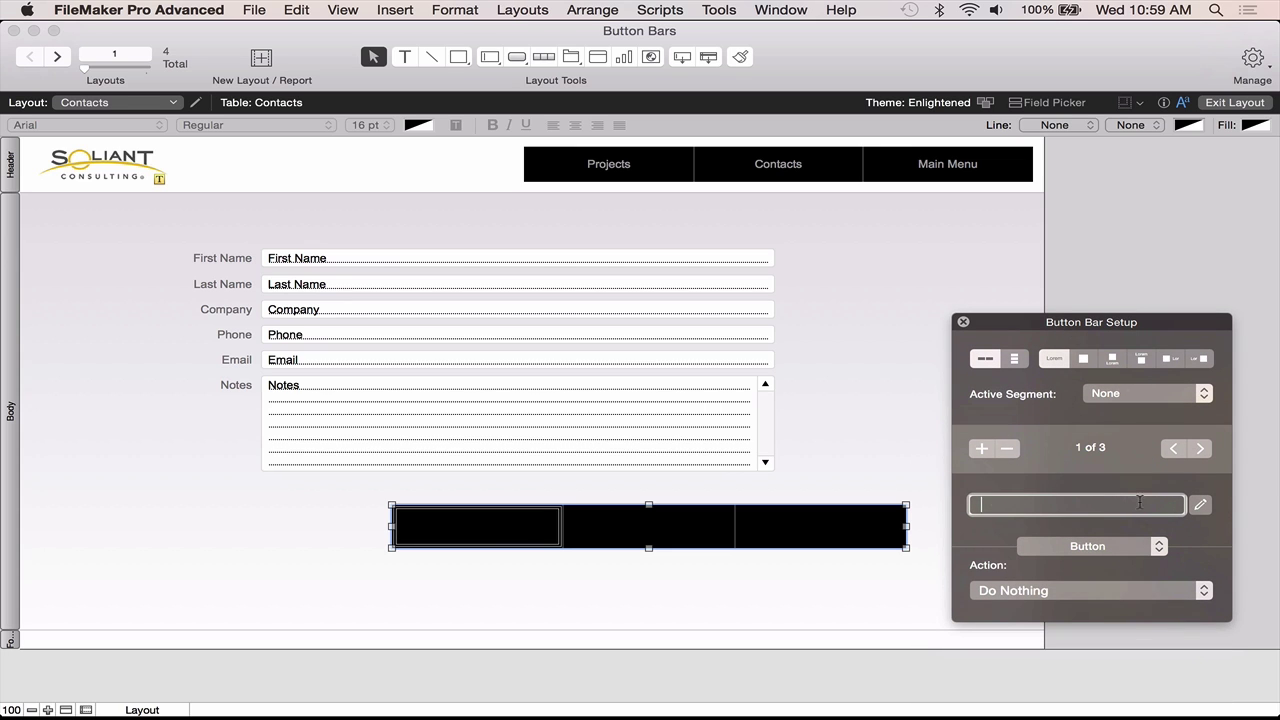
Label the three segments Button 1, Button 2 and Button 3.
type("Button 1")
left_click(633, 534)
type("B")
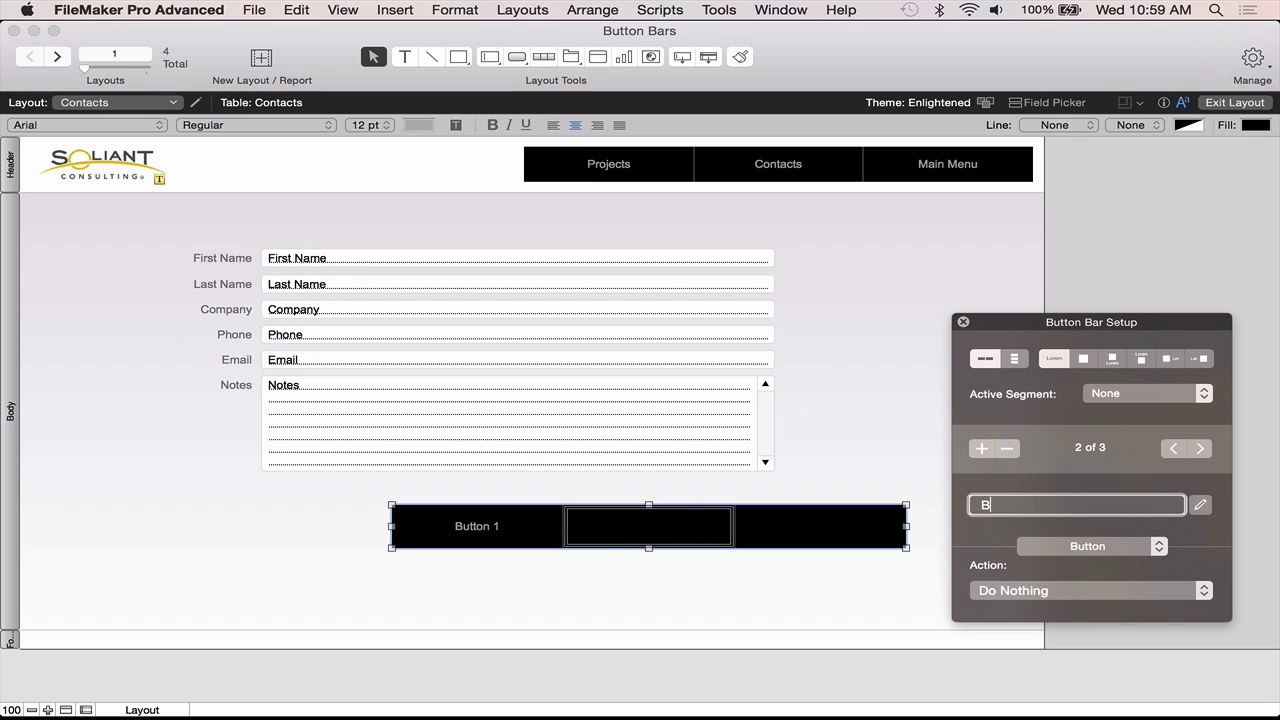
type("utton 2")
left_click(820, 526)
type("Btt")
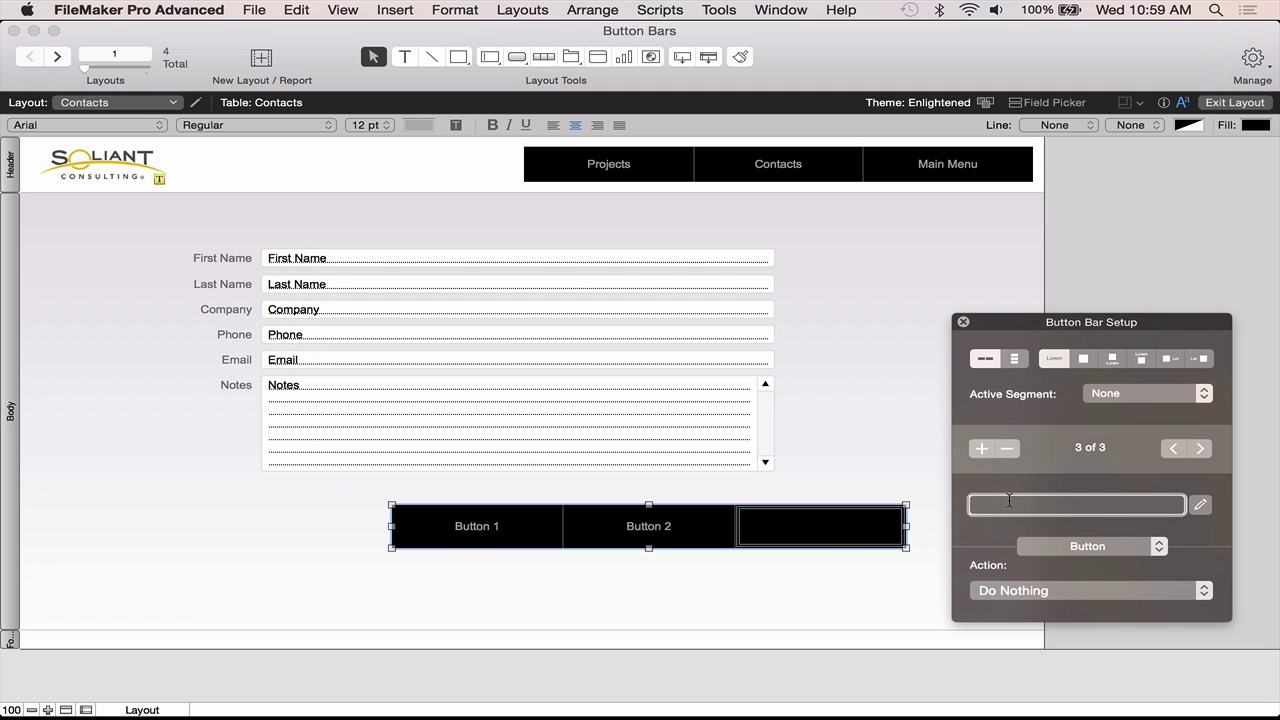
key("BackSpace")
key("BackSpace")
type("utton 3")
left_click(534, 537)
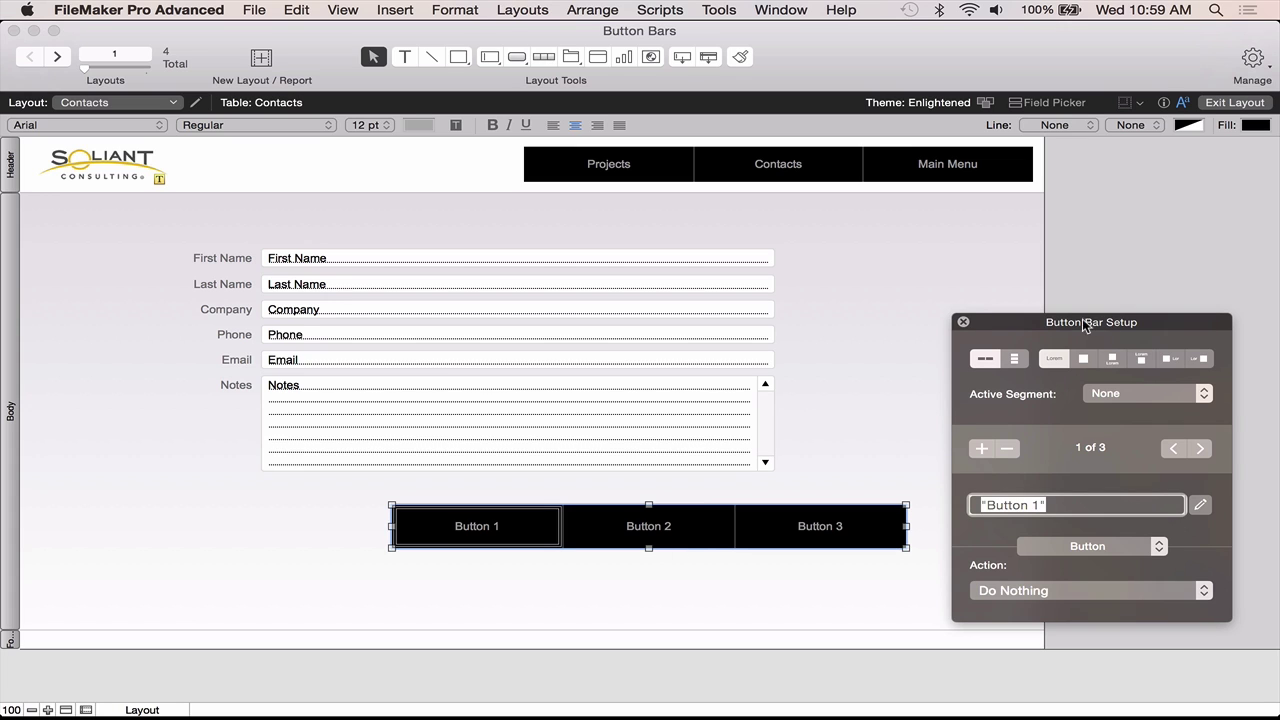
Keep the buttons in a horizontal row with icons shown above the labels.
left_click_drag(1082, 322, 1068, 322)
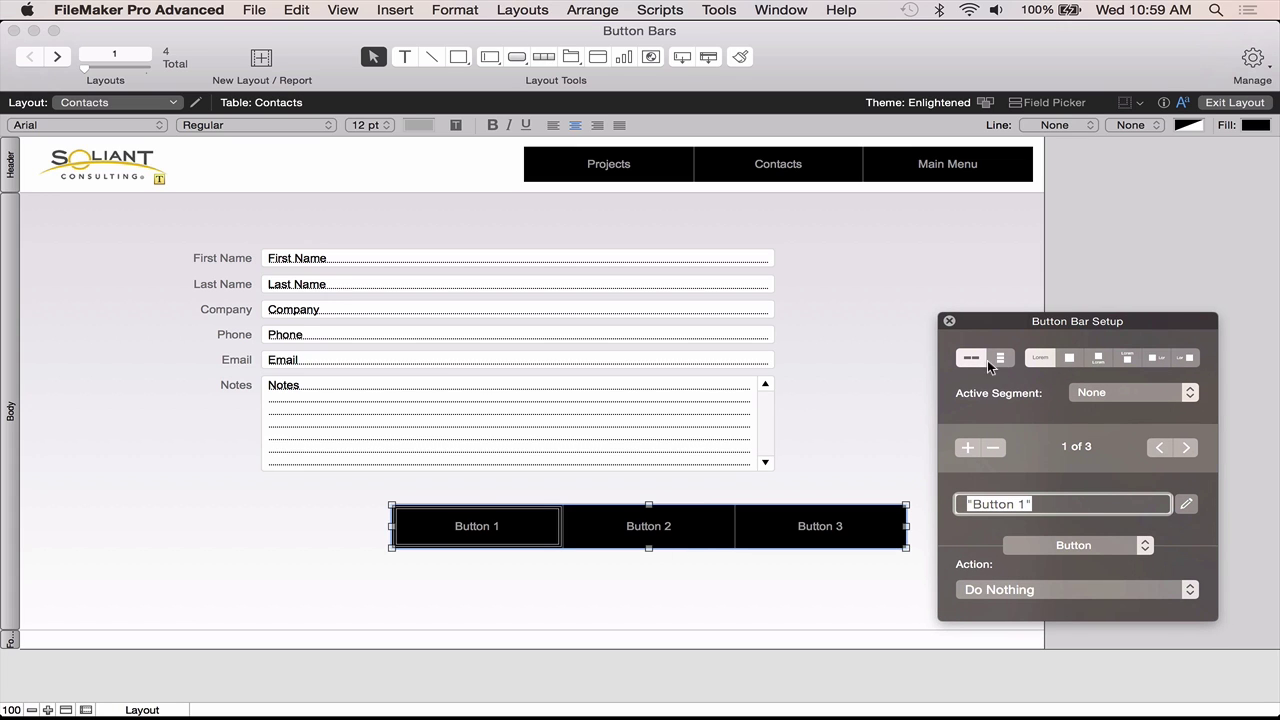
left_click(998, 359)
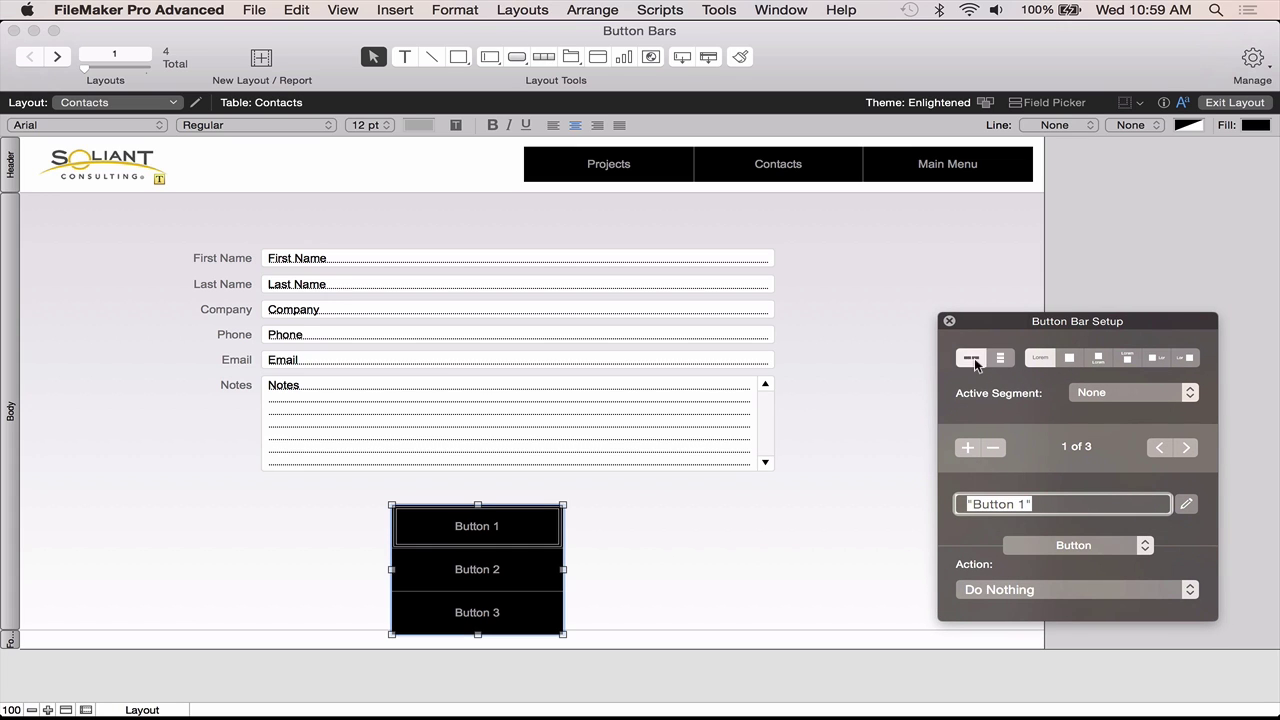
left_click(972, 358)
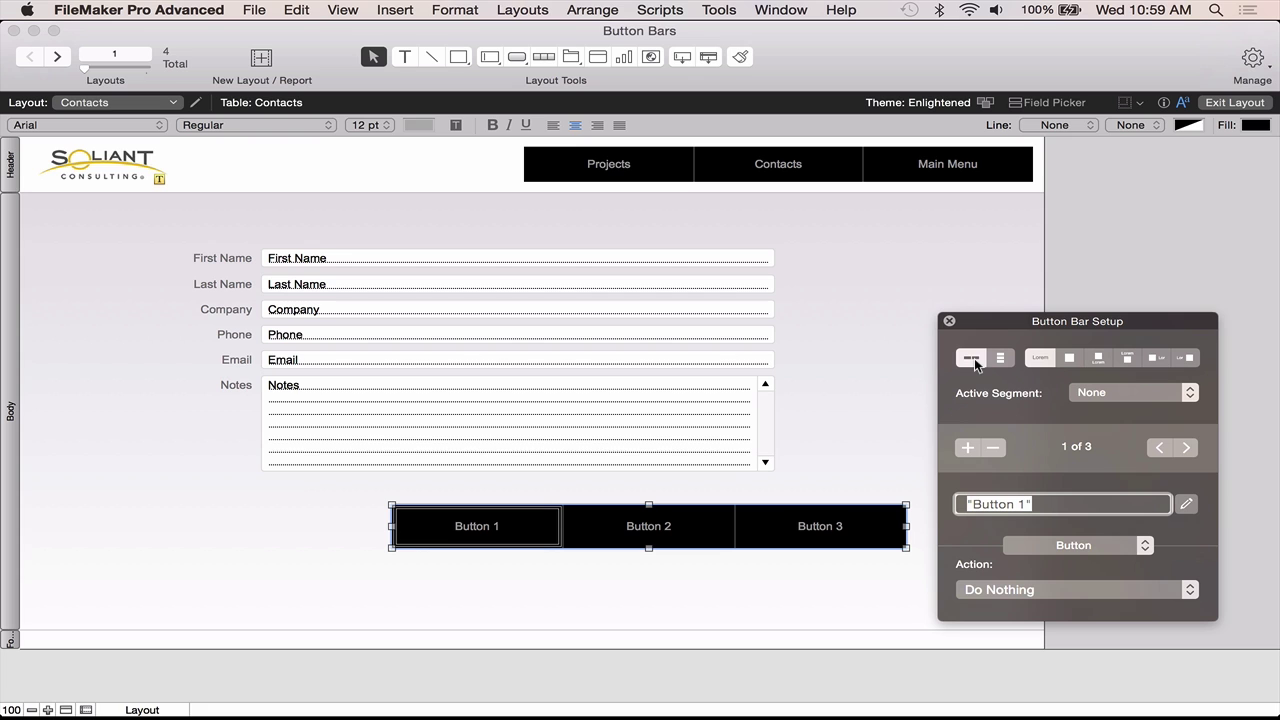
left_click(1097, 359)
left_click_drag(1108, 320, 1122, 218)
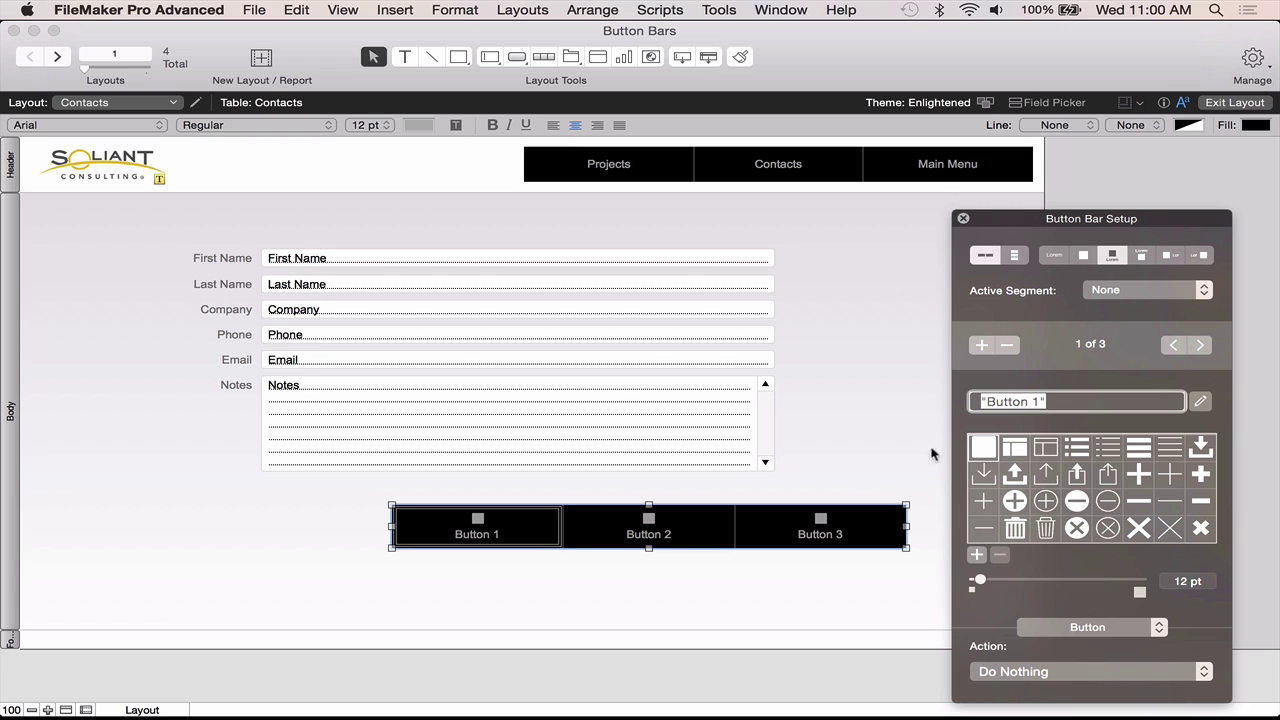
Give Button 1 a table icon, Button 2 an upload icon and Button 3 a circle-plus icon.
left_click(1014, 447)
left_click(627, 519)
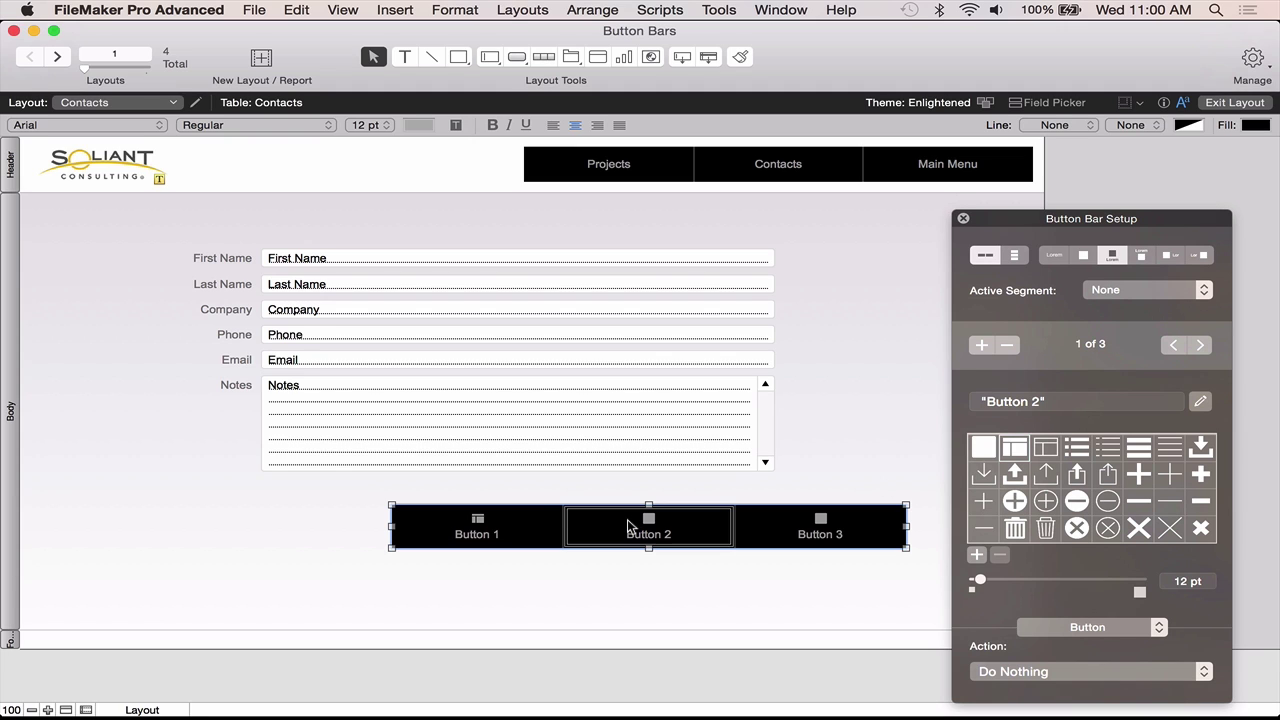
left_click(1018, 470)
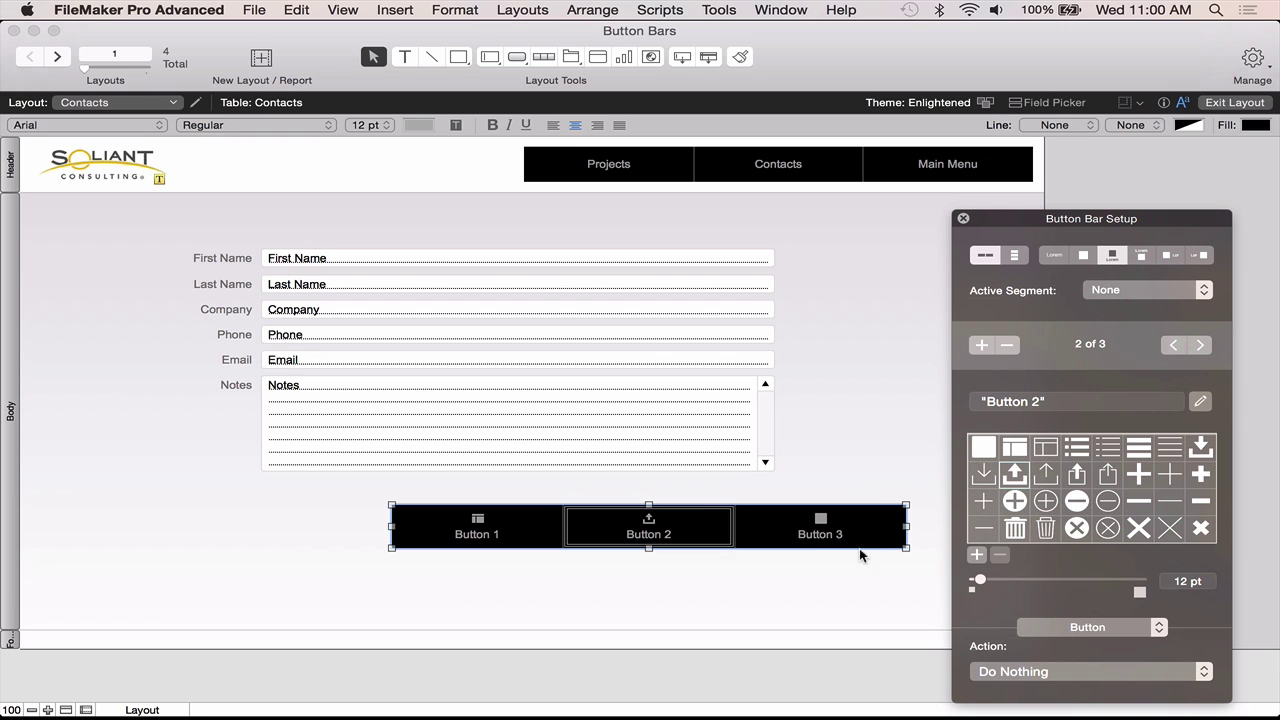
left_click(793, 525)
left_click(1015, 500)
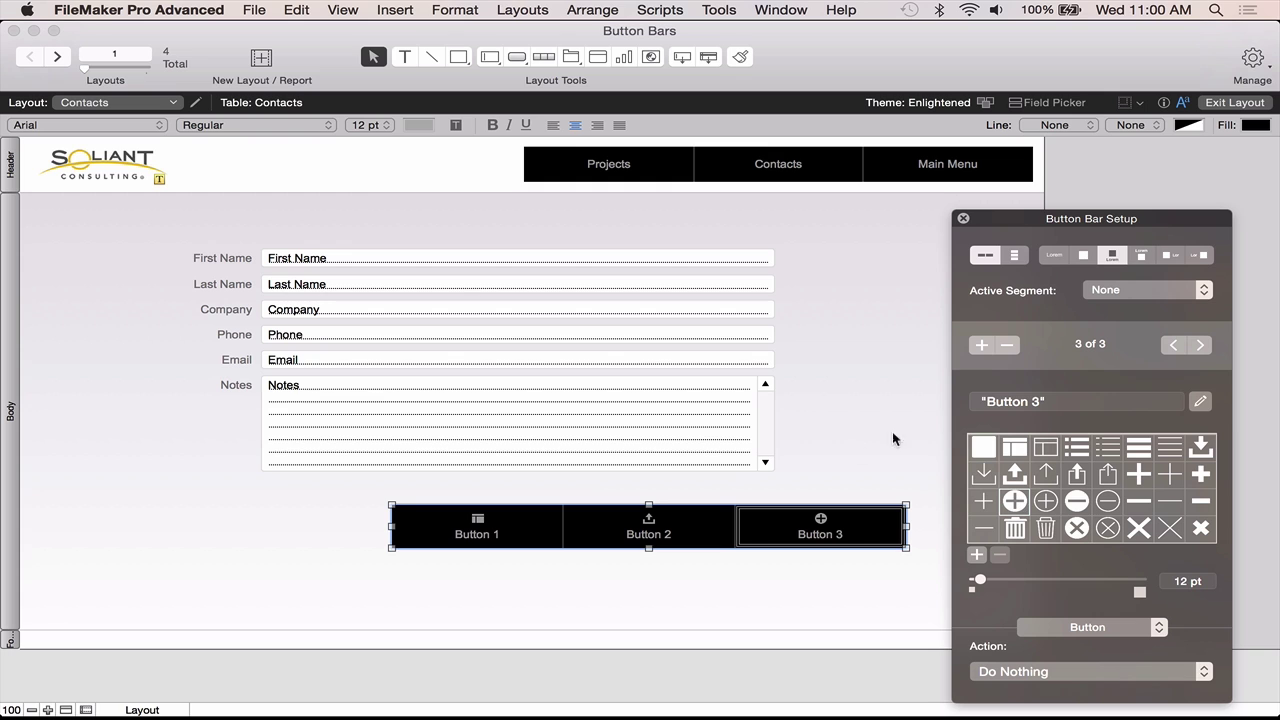
left_click(1200, 401)
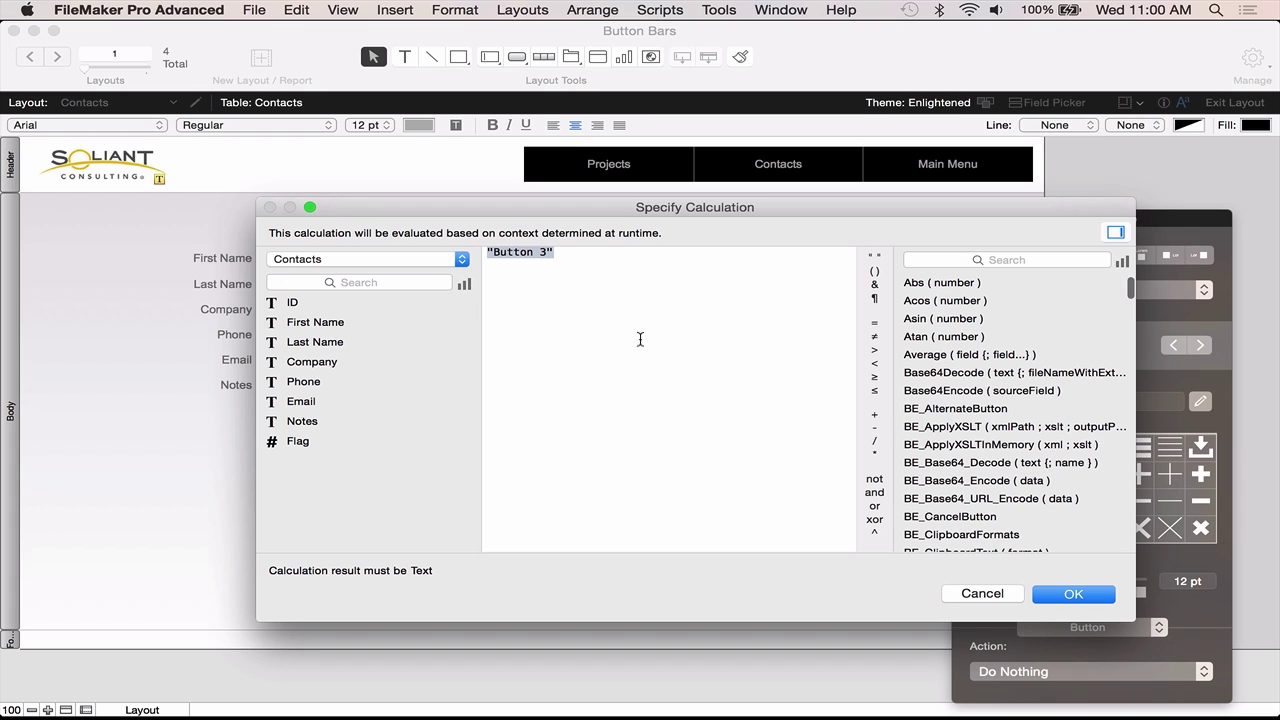
Replace Button 3's label with the calculation "New " & Get ( LayoutTableName ).
key("BackSpace")
type("\"New \" &")
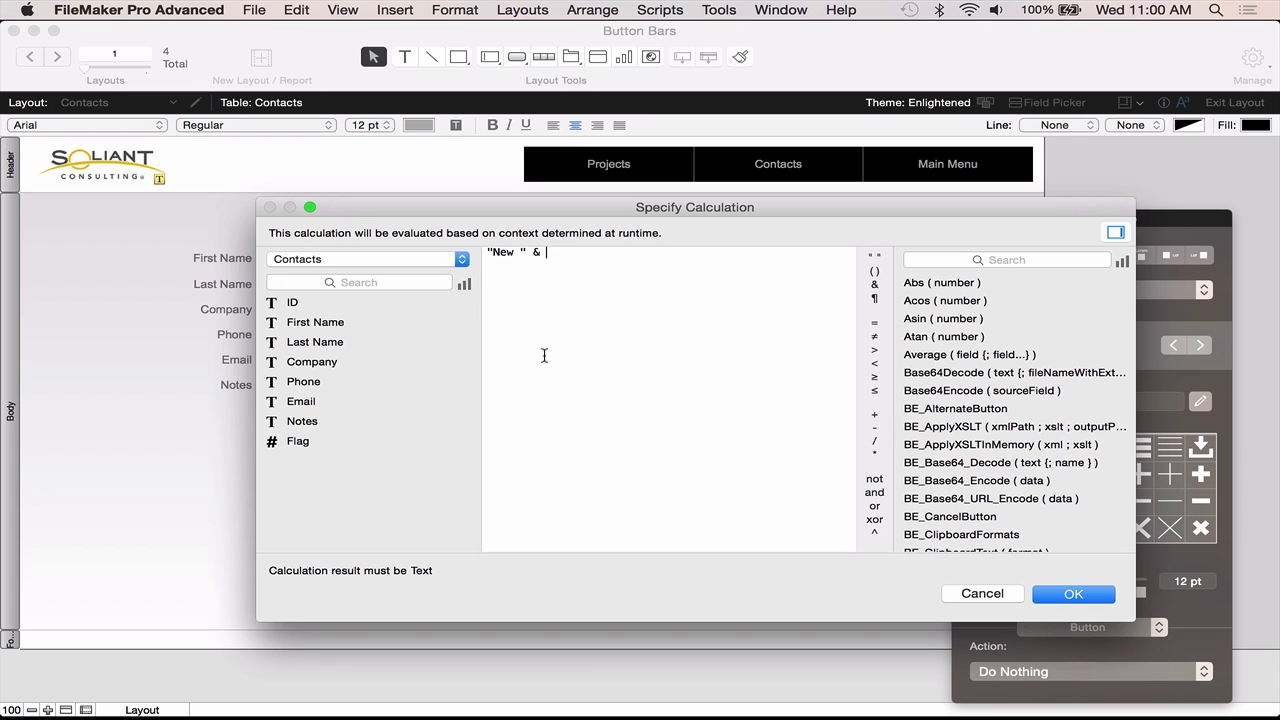
type(" Get (LayoutN")
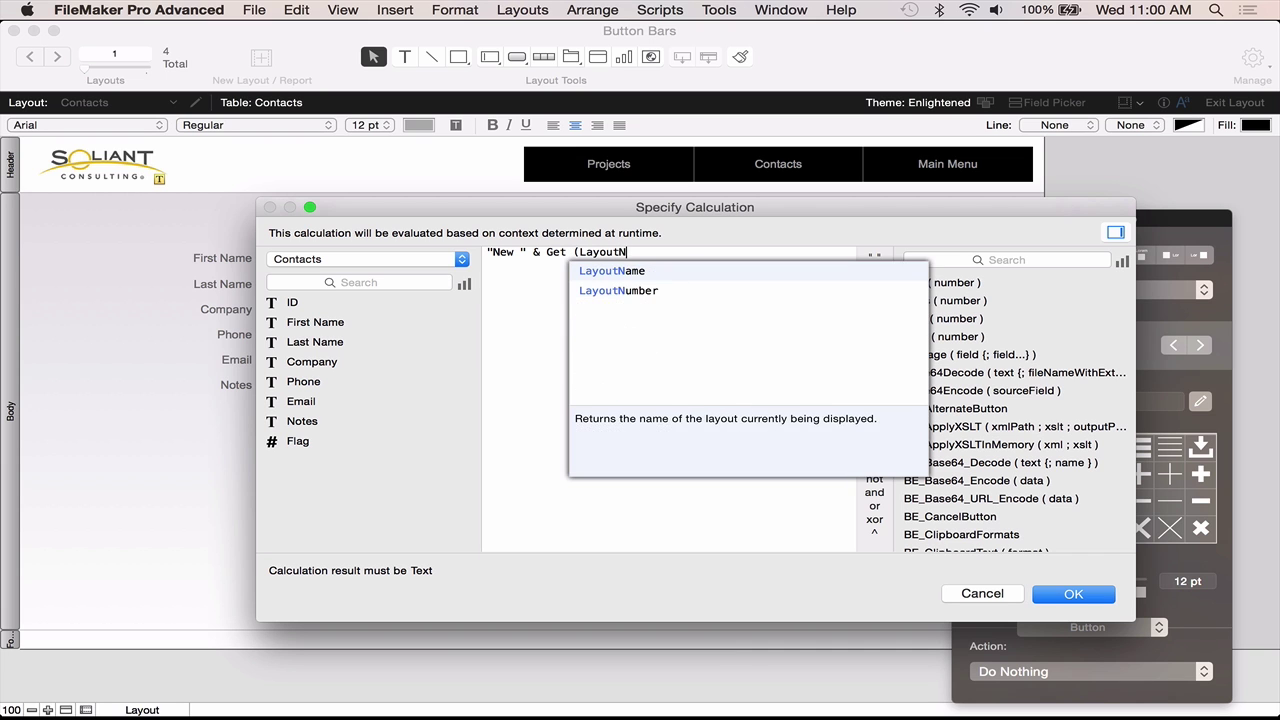
key("BackSpace")
type("Ta")
key("Return")
type(")")
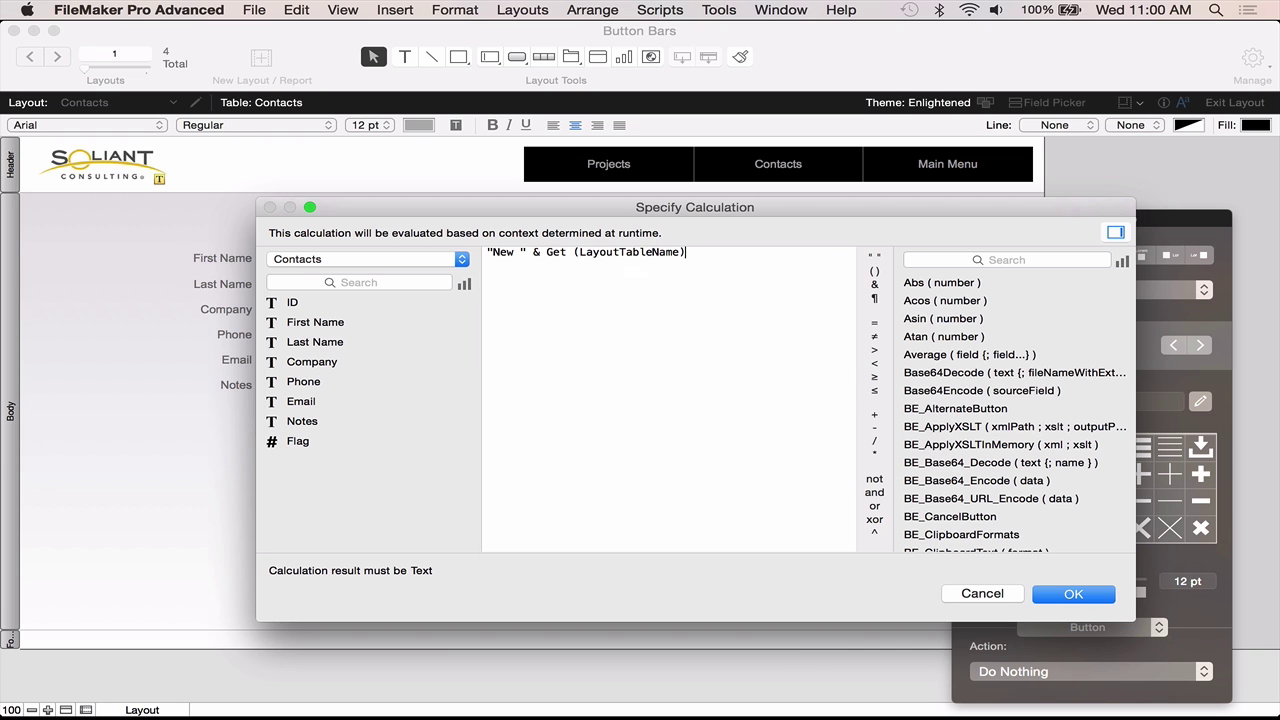
left_click(1066, 593)
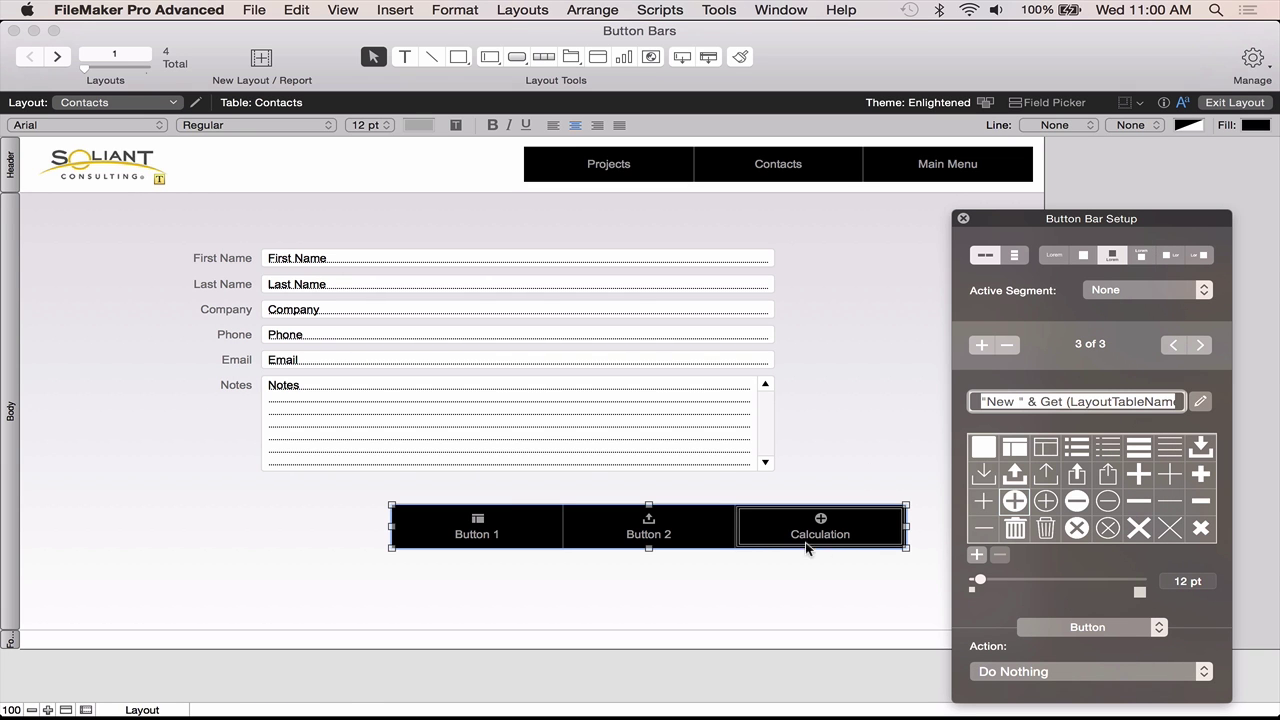
Check in Browse mode that Button 3 reads New Contacts, then return to Layout mode.
left_click(832, 347)
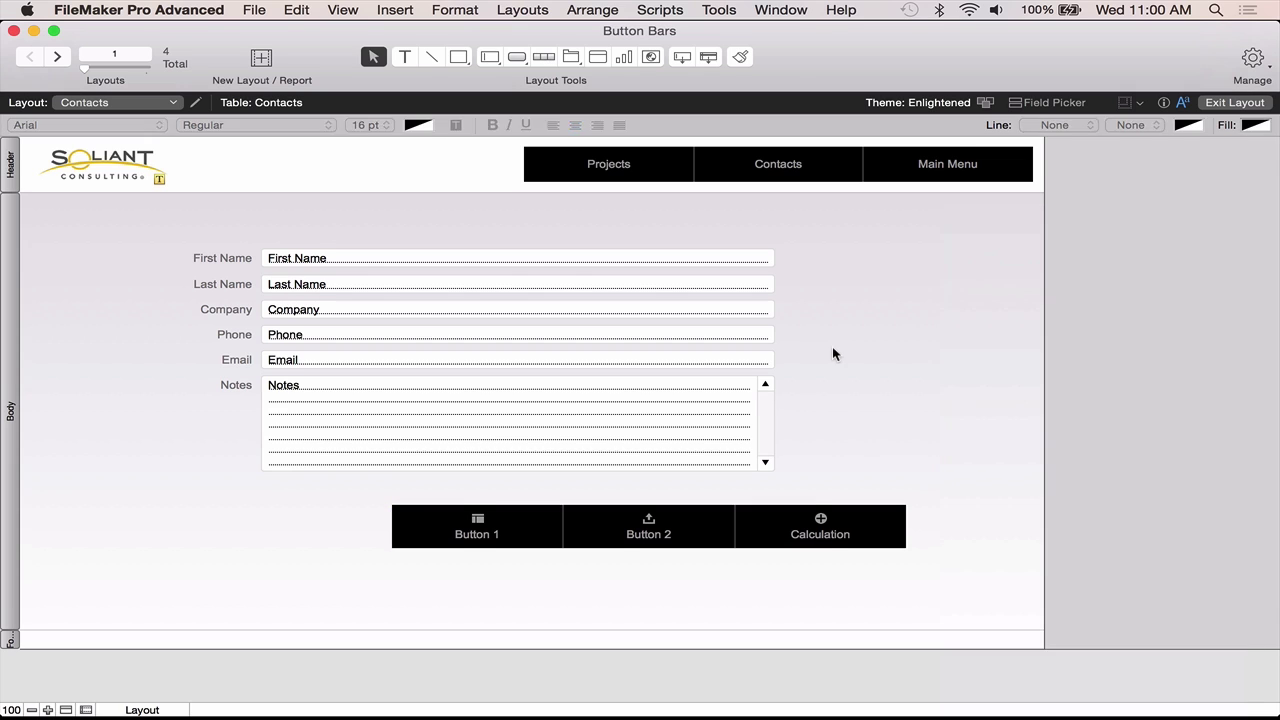
key("super+b")
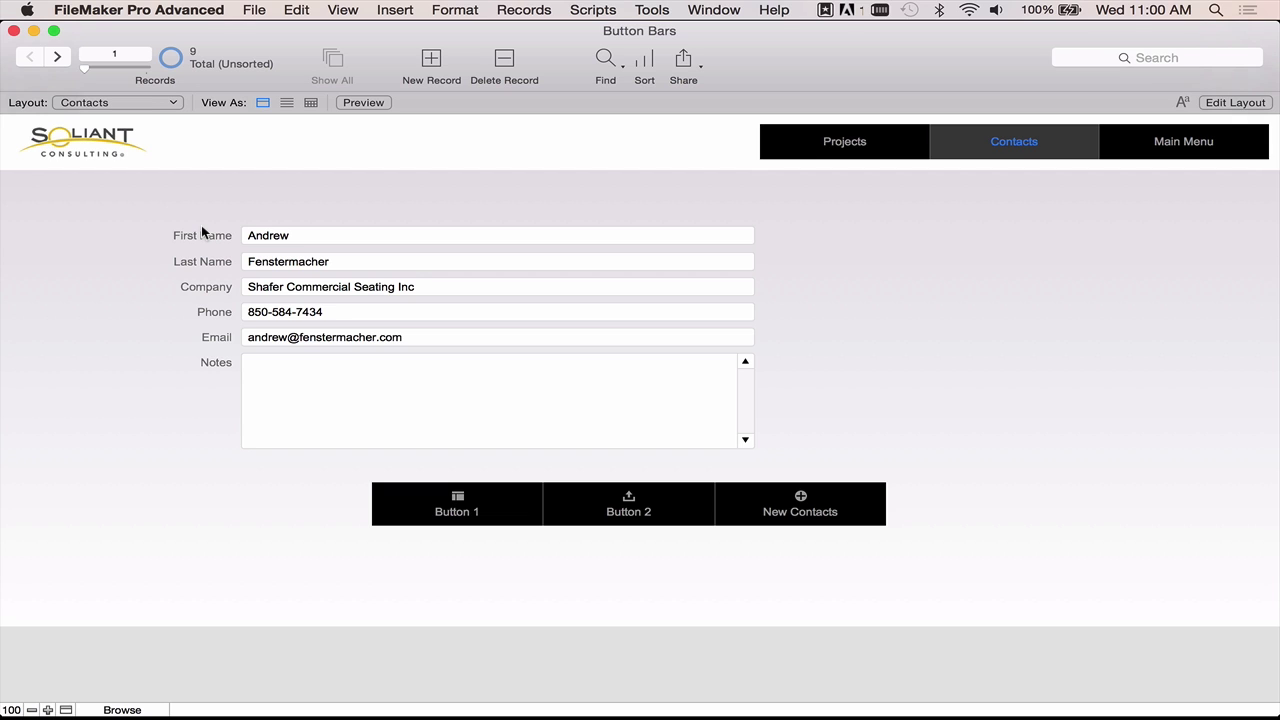
key("super+l")
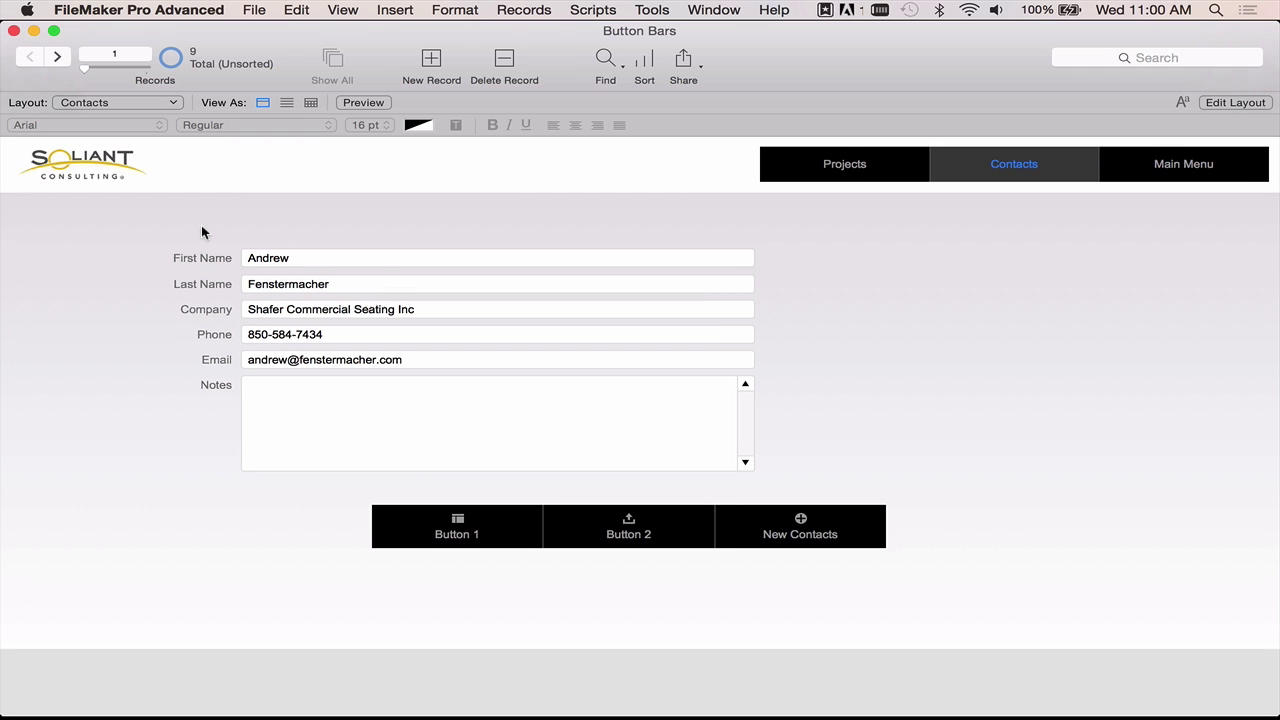
double_click(817, 540)
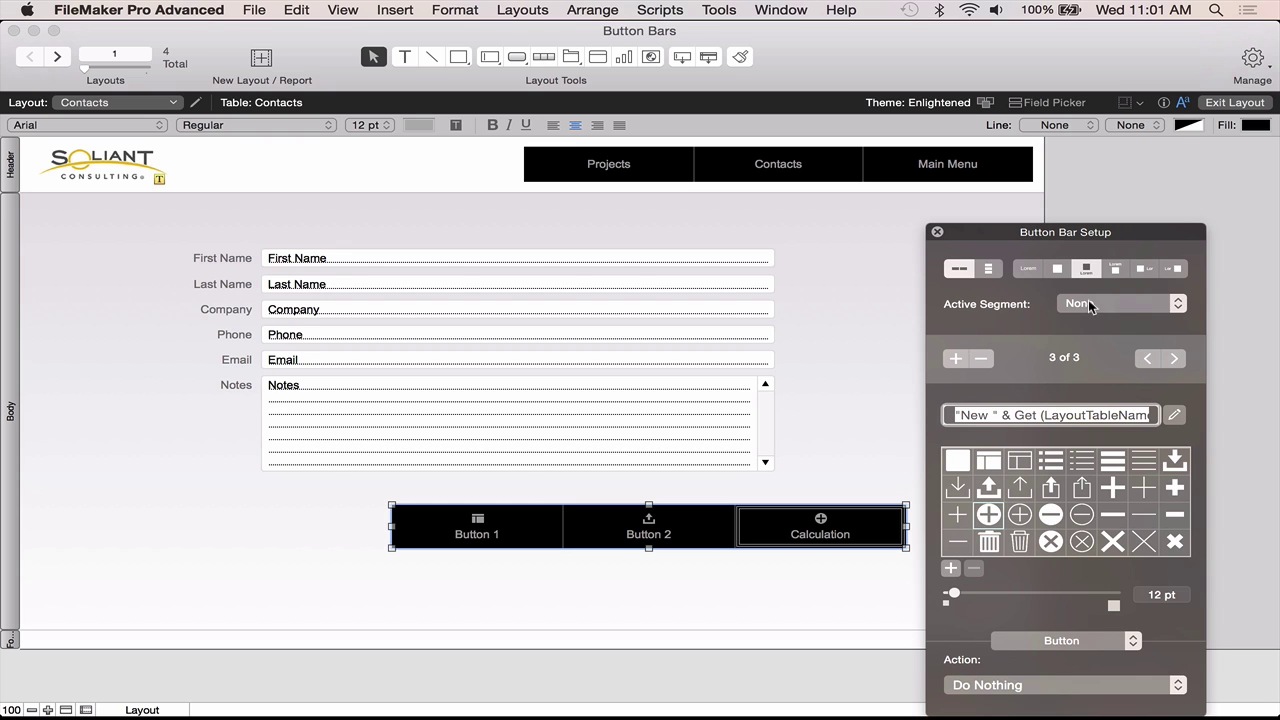
left_click(899, 319)
key("super+b")
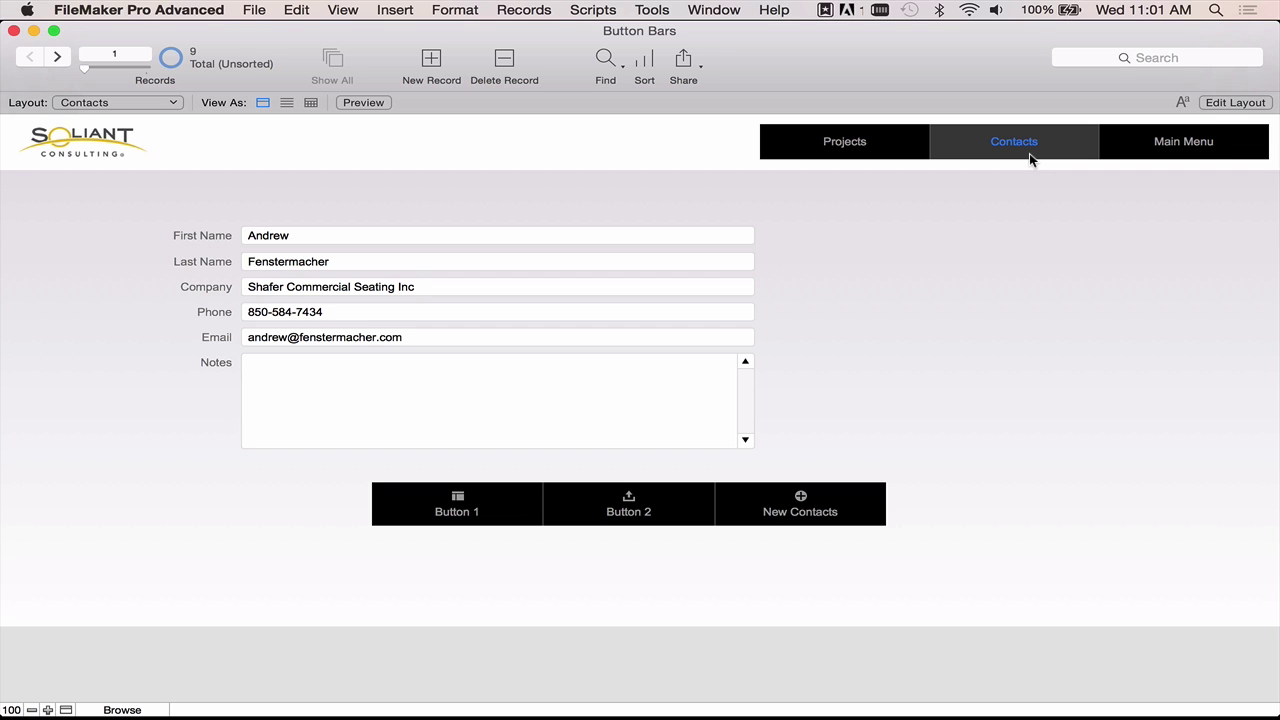
key("super+l")
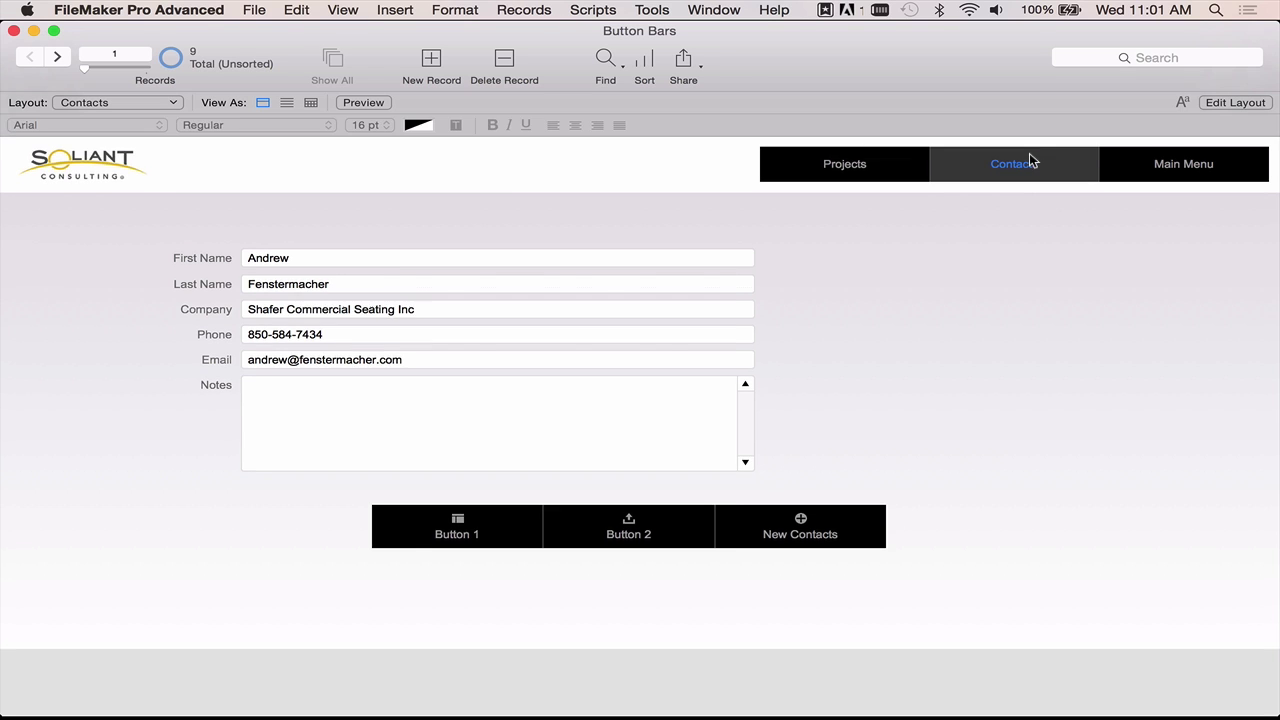
Open the Contacts segment's Inspector Appearance settings with the Active state selected.
left_click(758, 167)
double_click(758, 167)
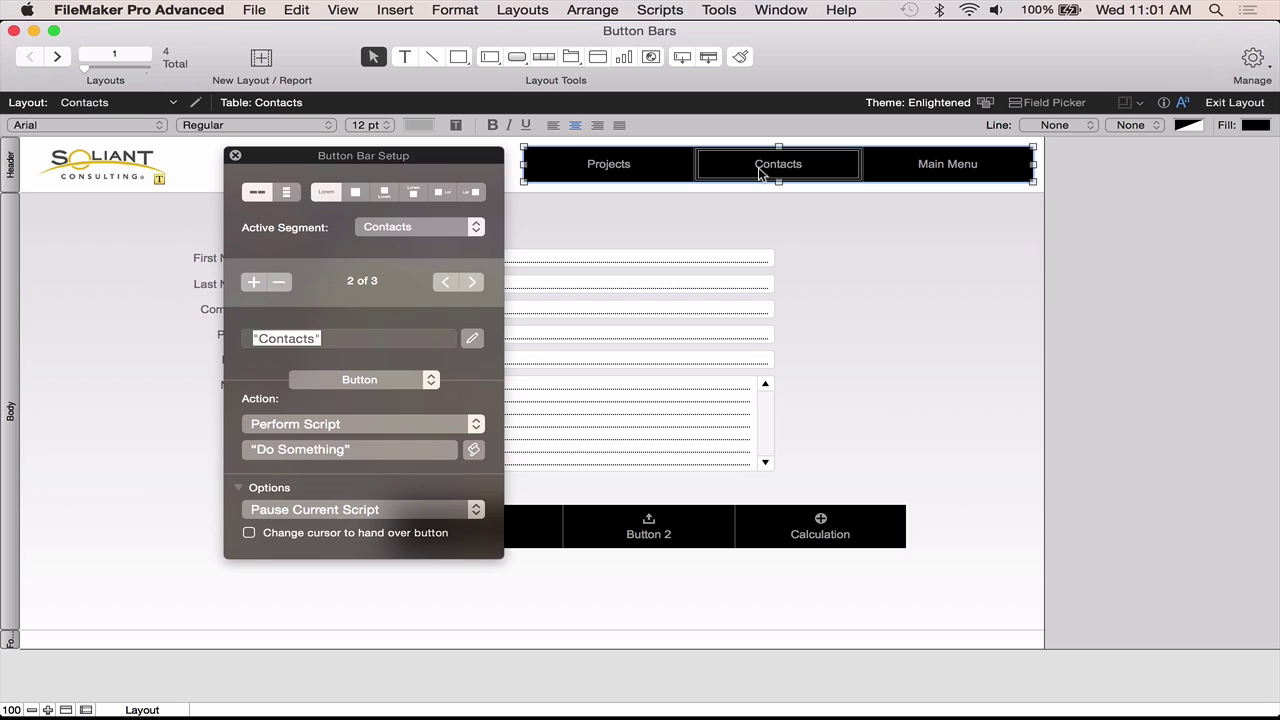
left_click_drag(431, 157, 1038, 217)
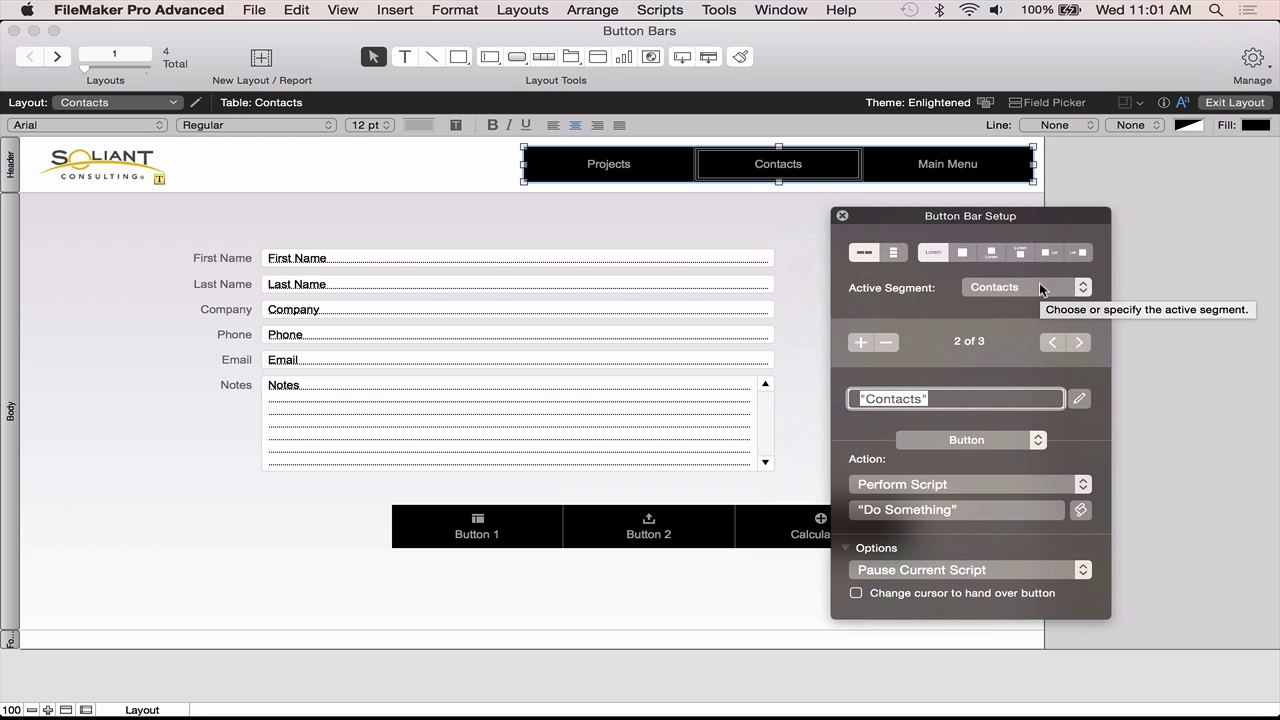
key("super+i")
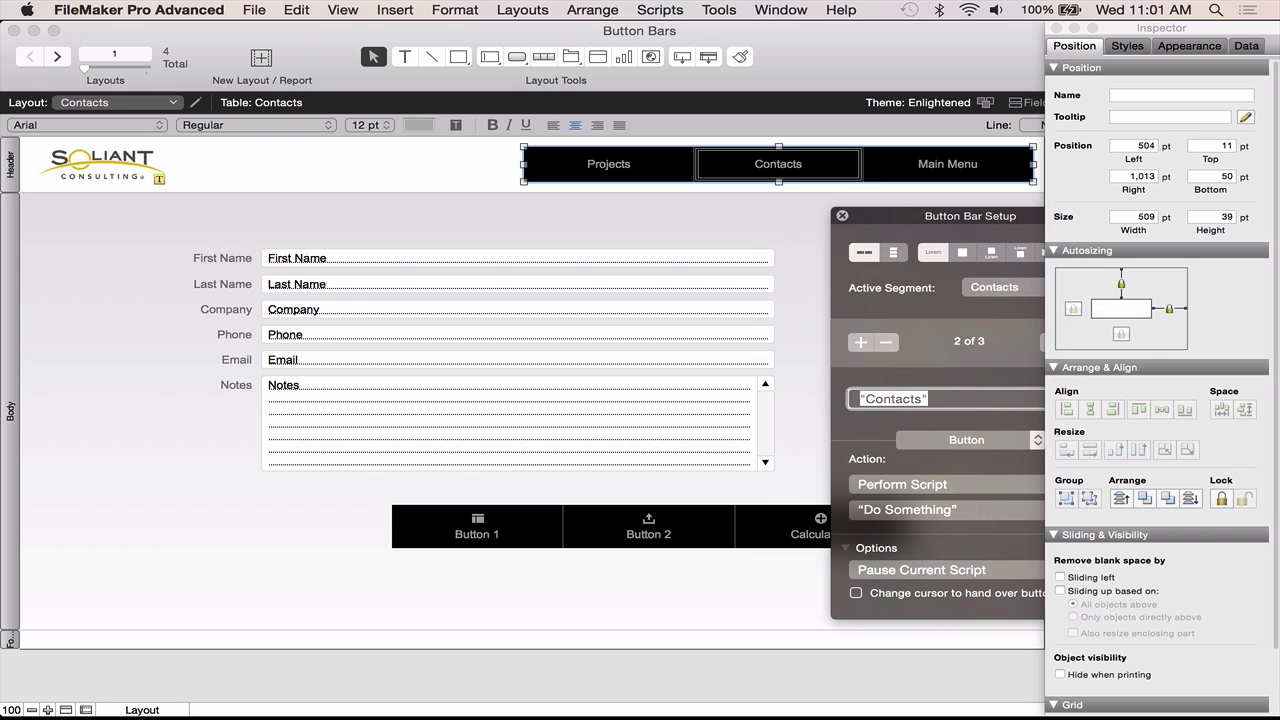
left_click(1189, 46)
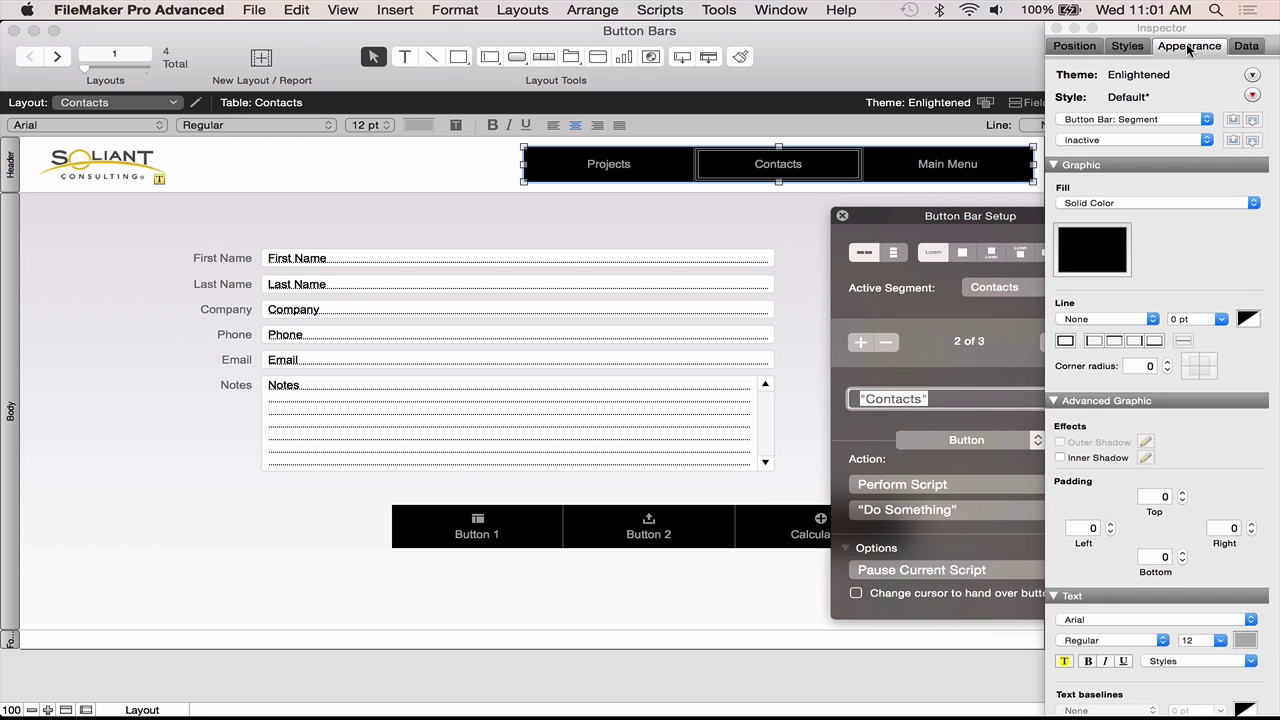
left_click(1099, 140)
left_click(1095, 142)
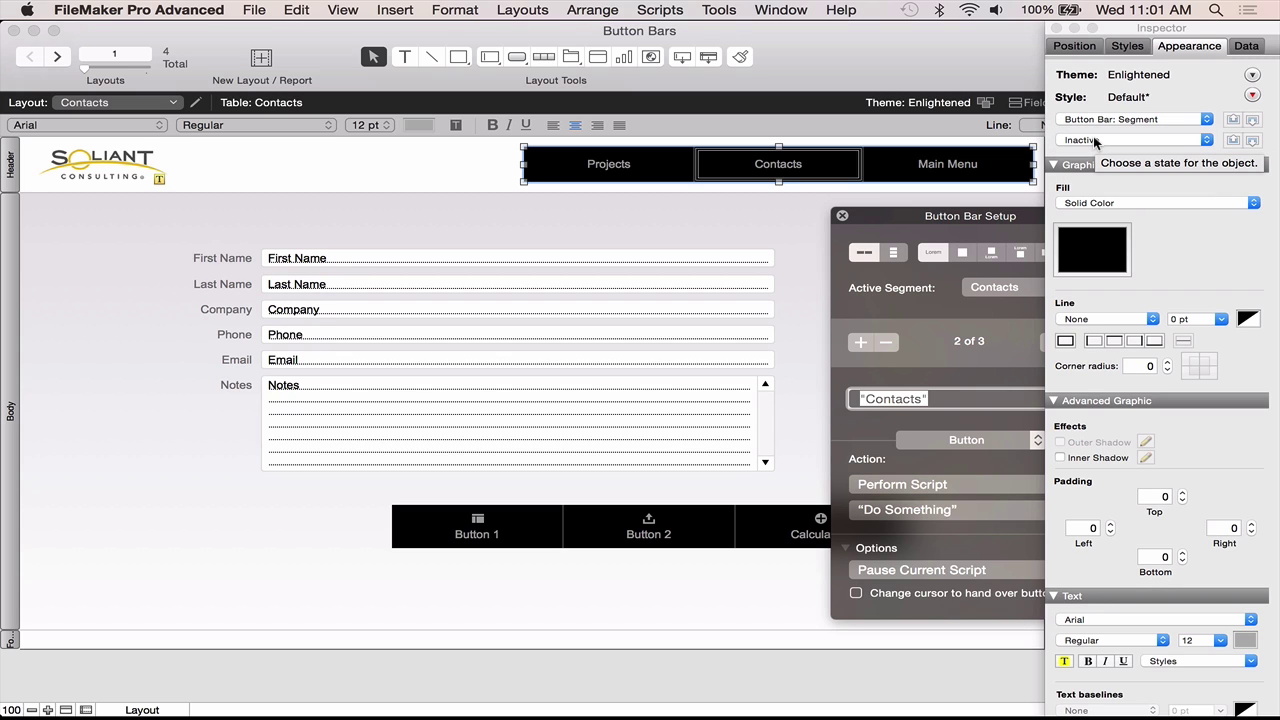
left_click(1095, 142)
left_click(1088, 128)
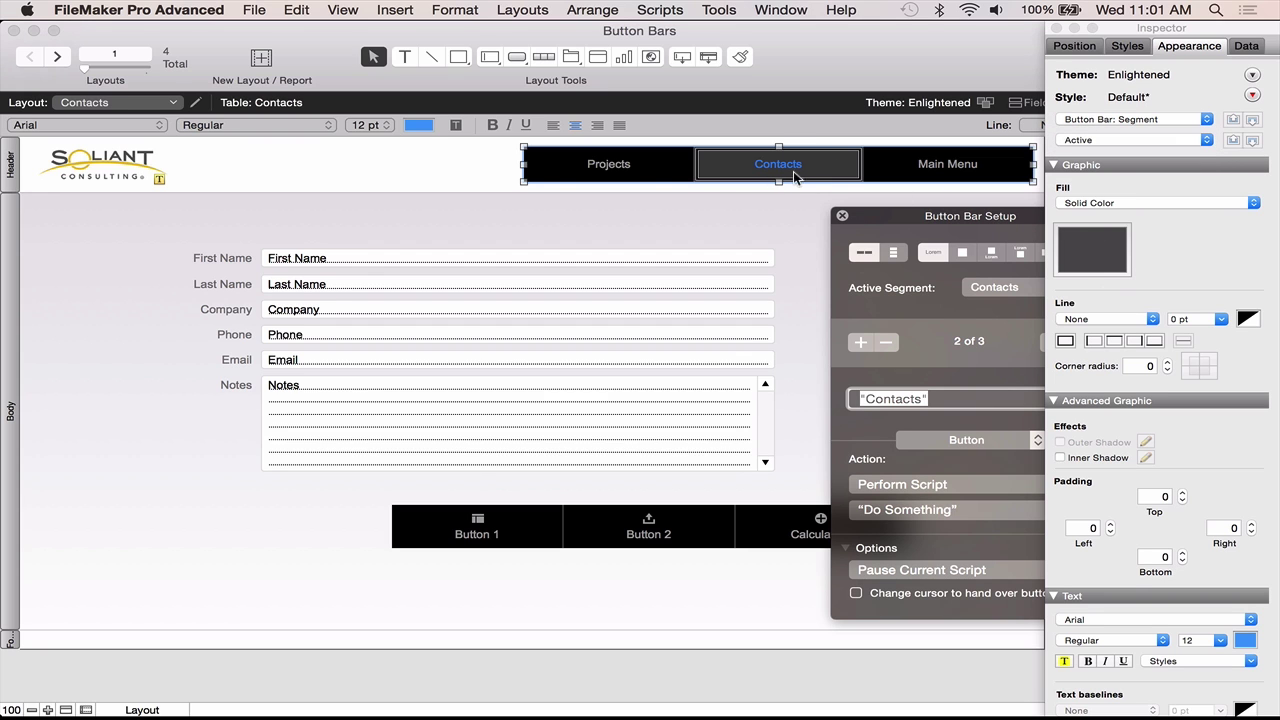
Give the active Contacts segment a dark grey (585858) fill.
left_click(1120, 253)
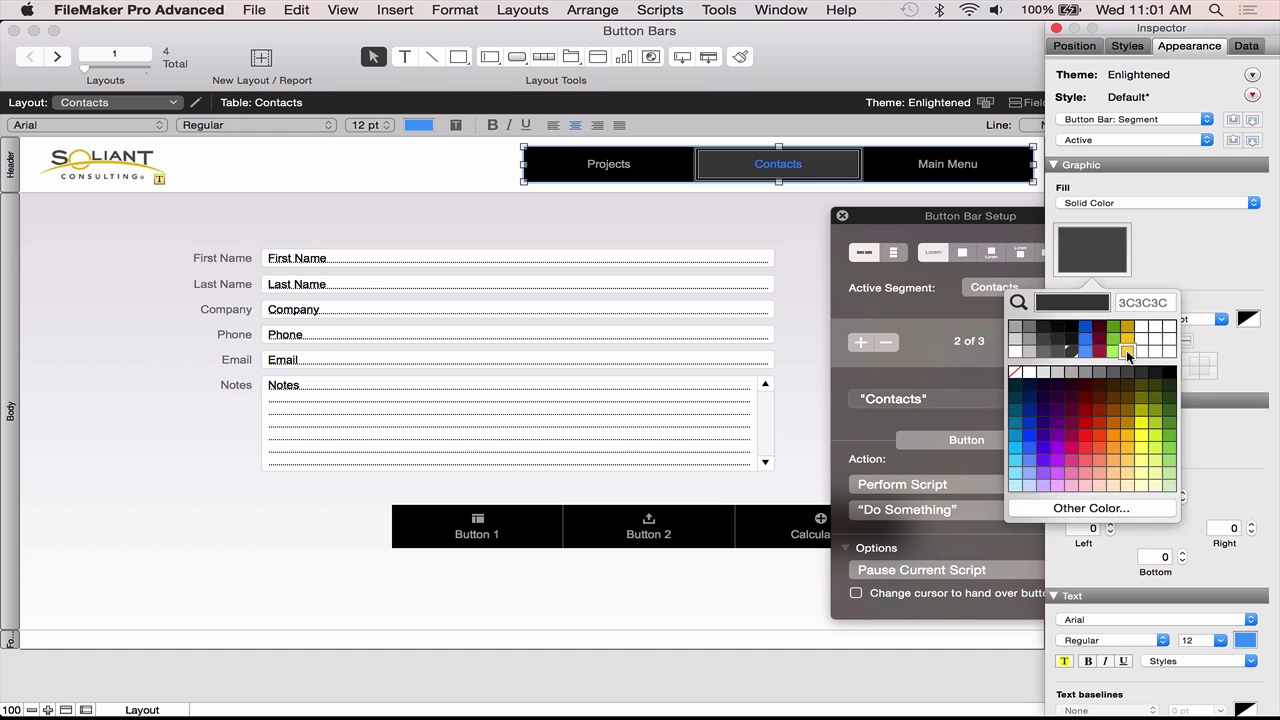
left_click(1127, 354)
left_click(1095, 258)
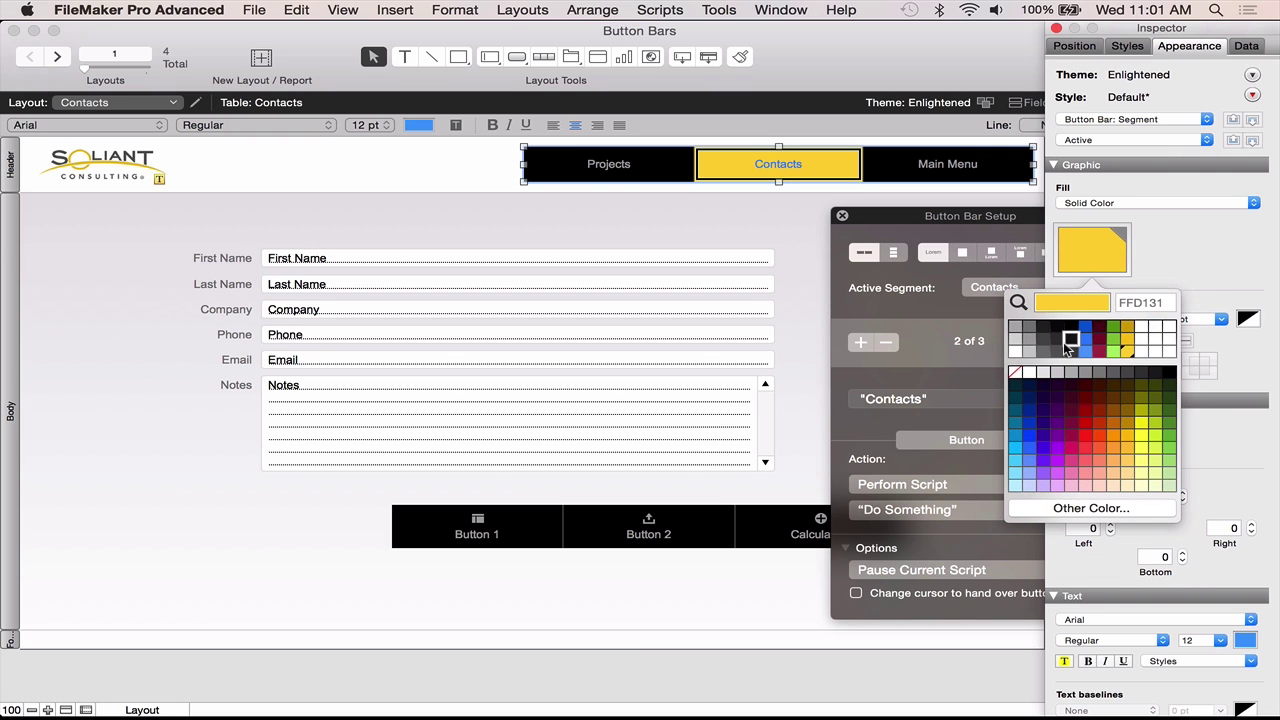
left_click(1069, 342)
left_click(1090, 250)
left_click(1066, 353)
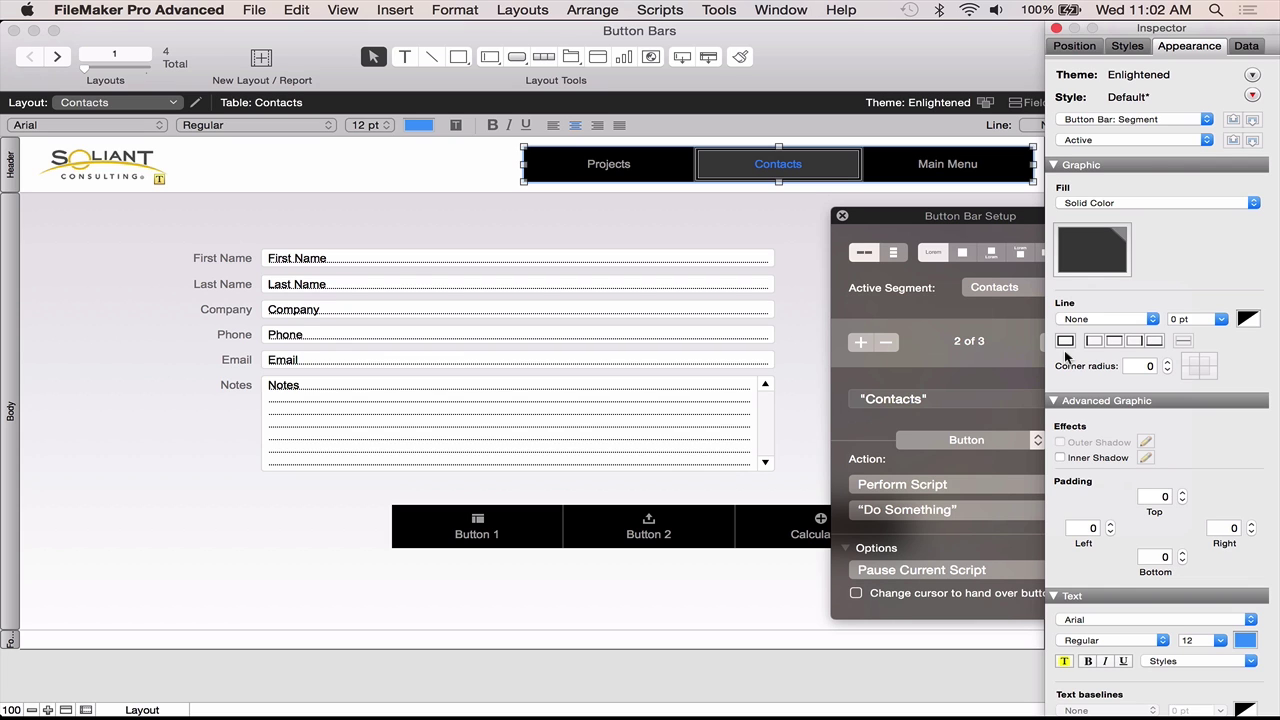
key("Tab")
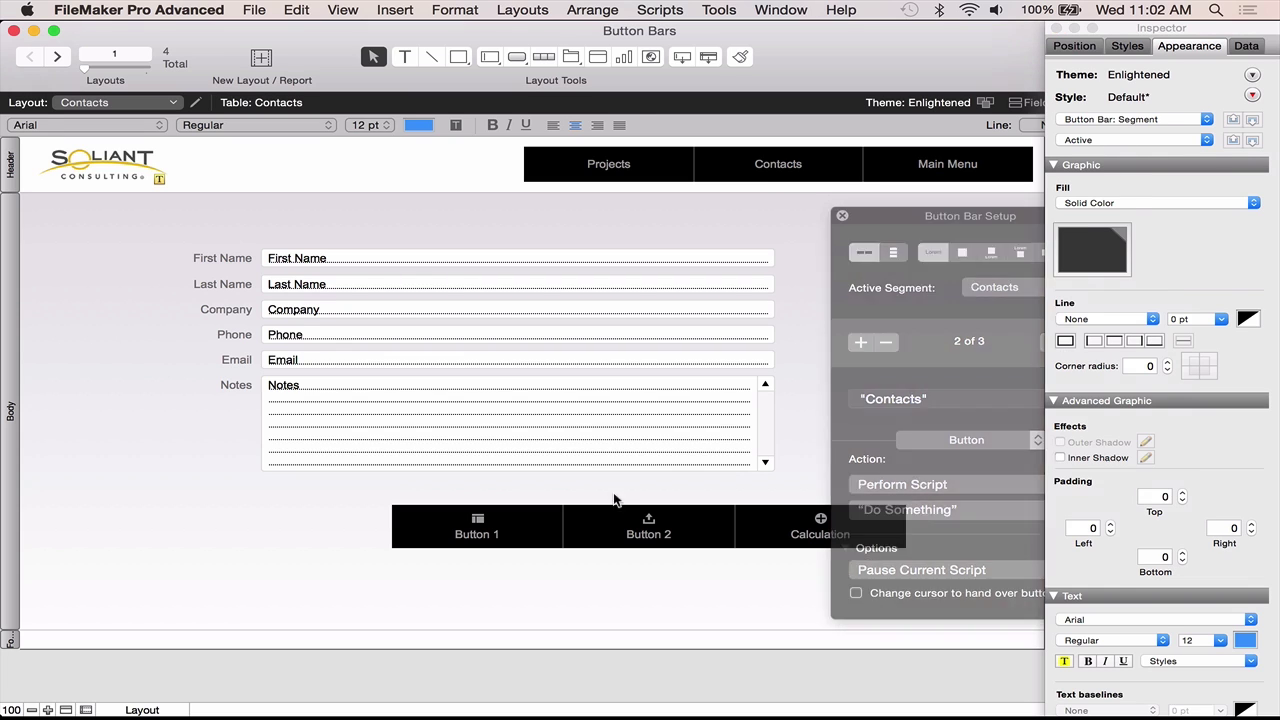
Make Button 1 of the lower bar a Popover Button.
left_click(1056, 27)
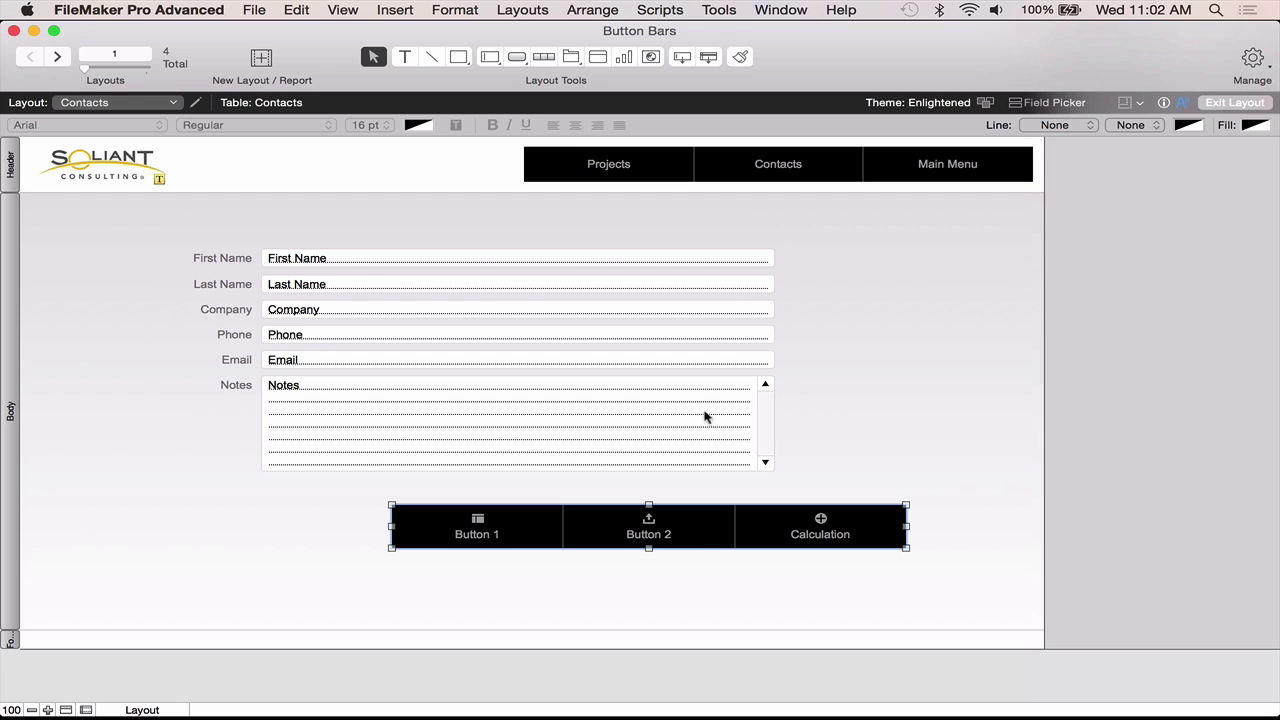
left_click(492, 524)
left_click(492, 524)
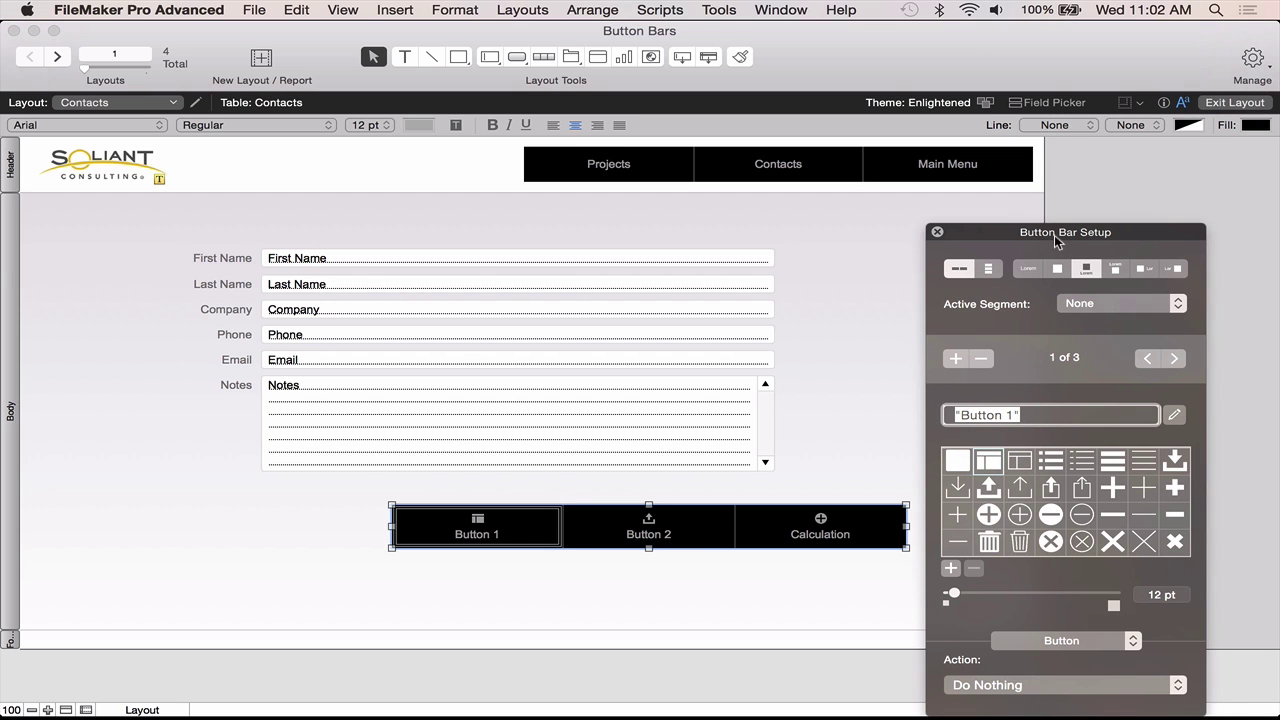
left_click_drag(1058, 240, 1072, 46)
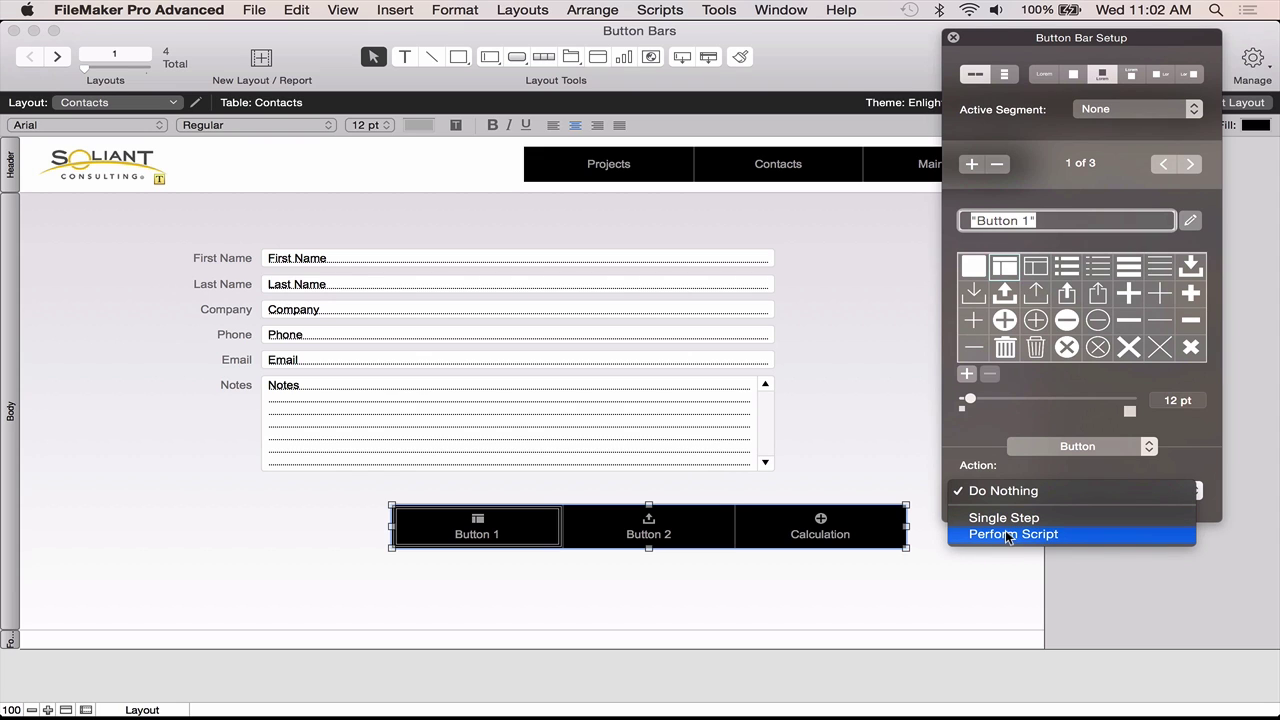
left_click(975, 451)
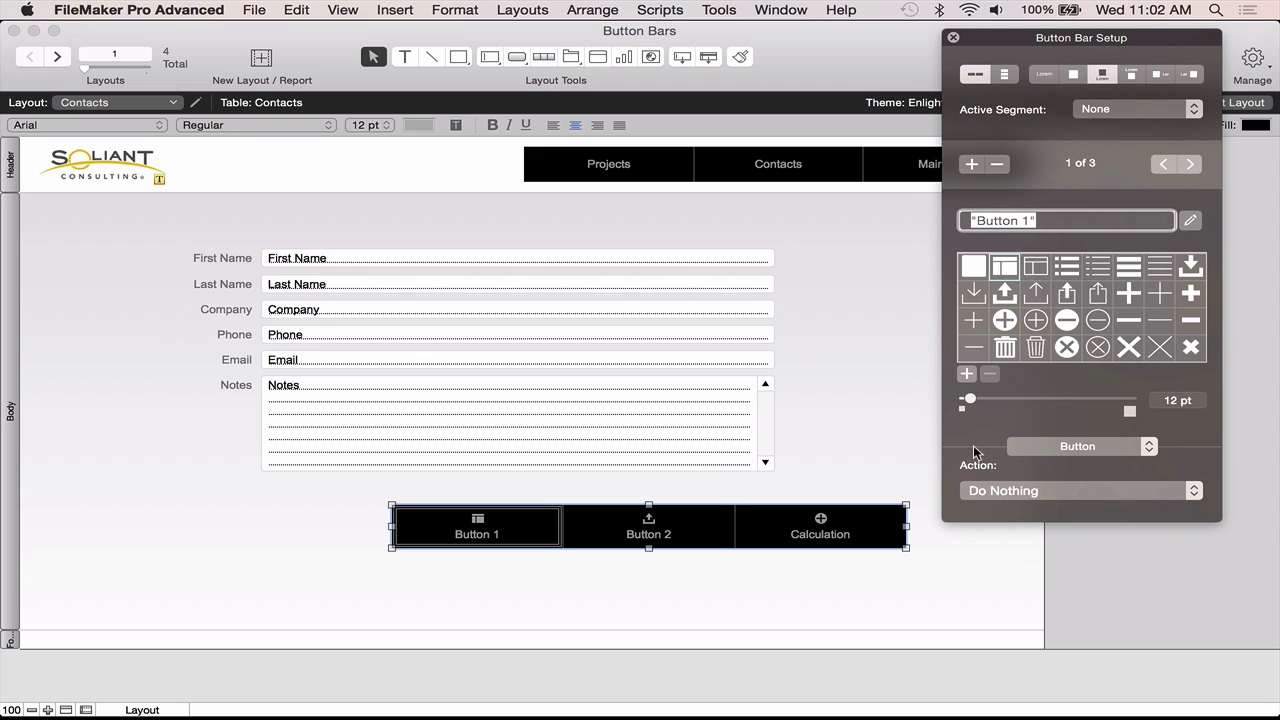
left_click(1051, 444)
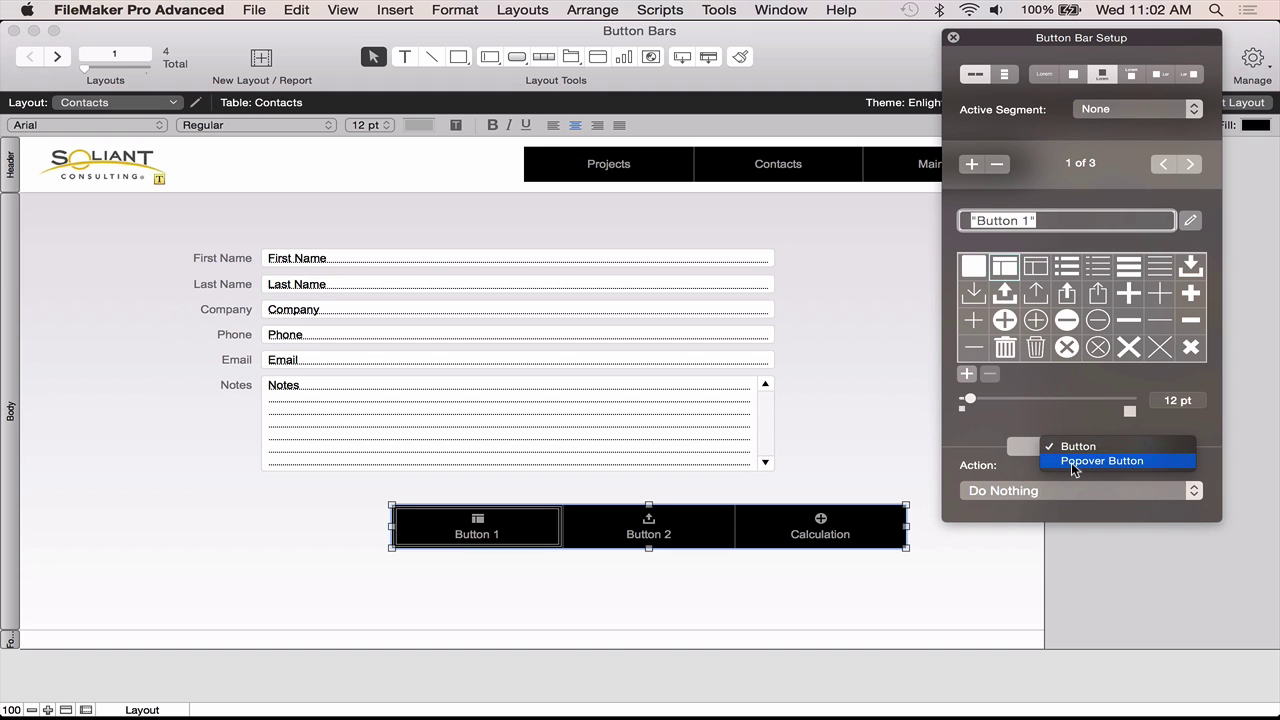
left_click(1073, 464)
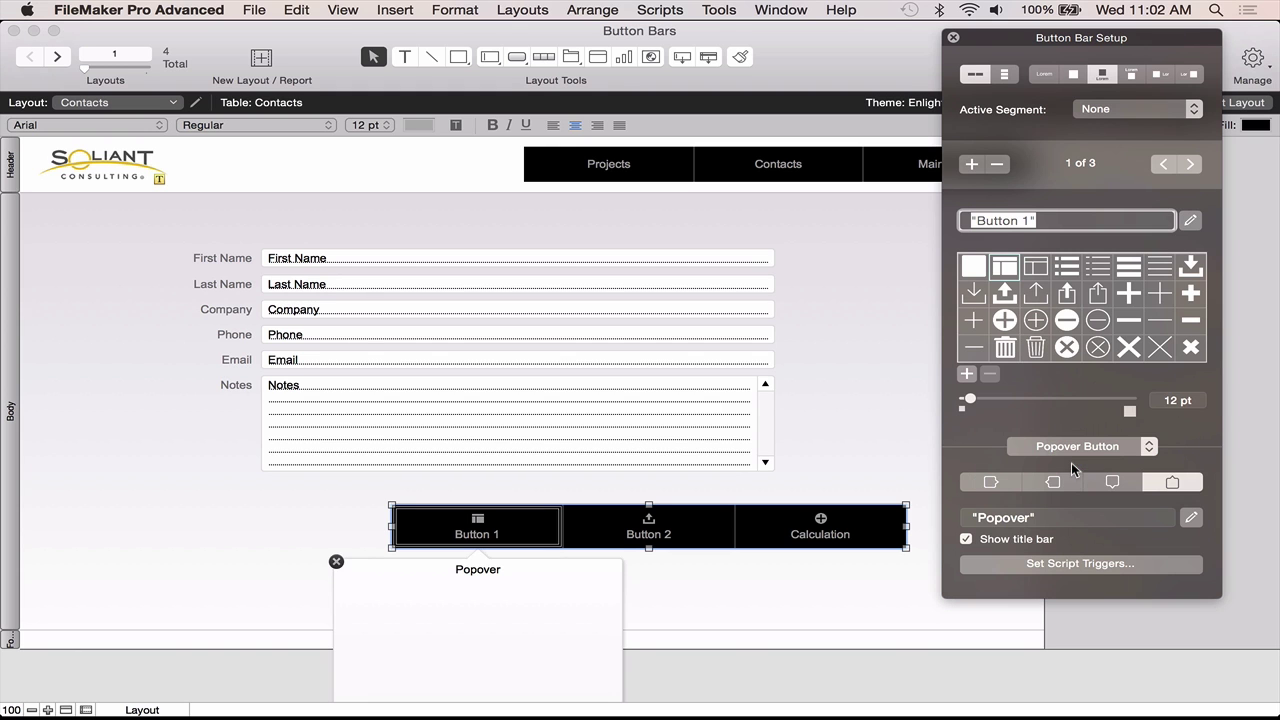
Shorten the new popover to about 88 pt tall.
left_click(480, 583)
scroll(678, 549, "down", 10)
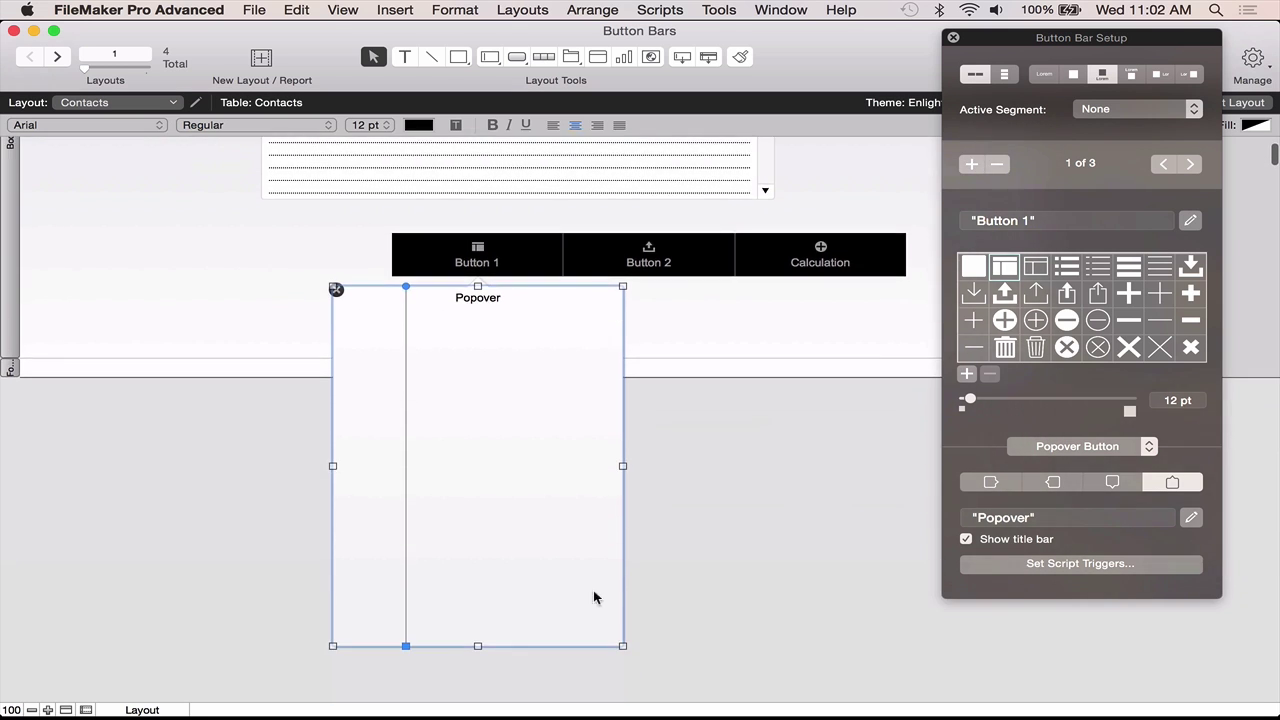
left_click_drag(478, 646, 495, 368)
Test Button 1 in Browse mode, where its popover opens beneath the button.
scroll(600, 366, "up", 1)
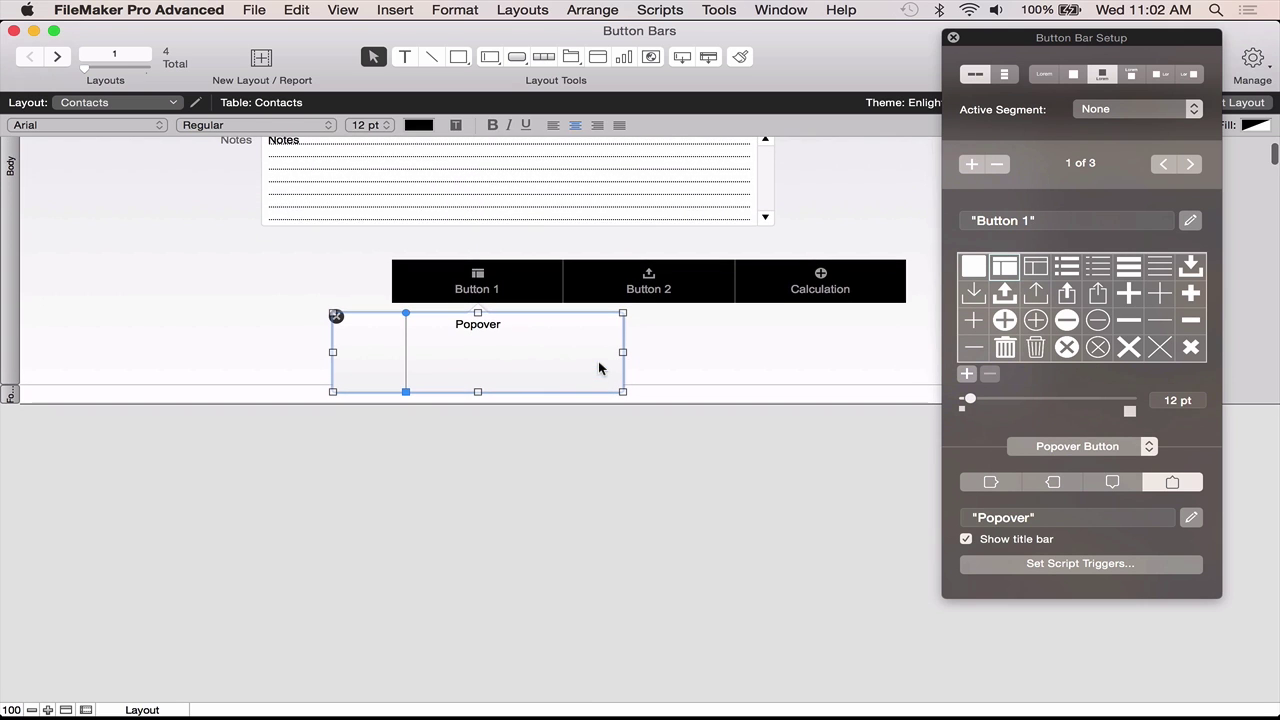
left_click(709, 346)
key("super+b")
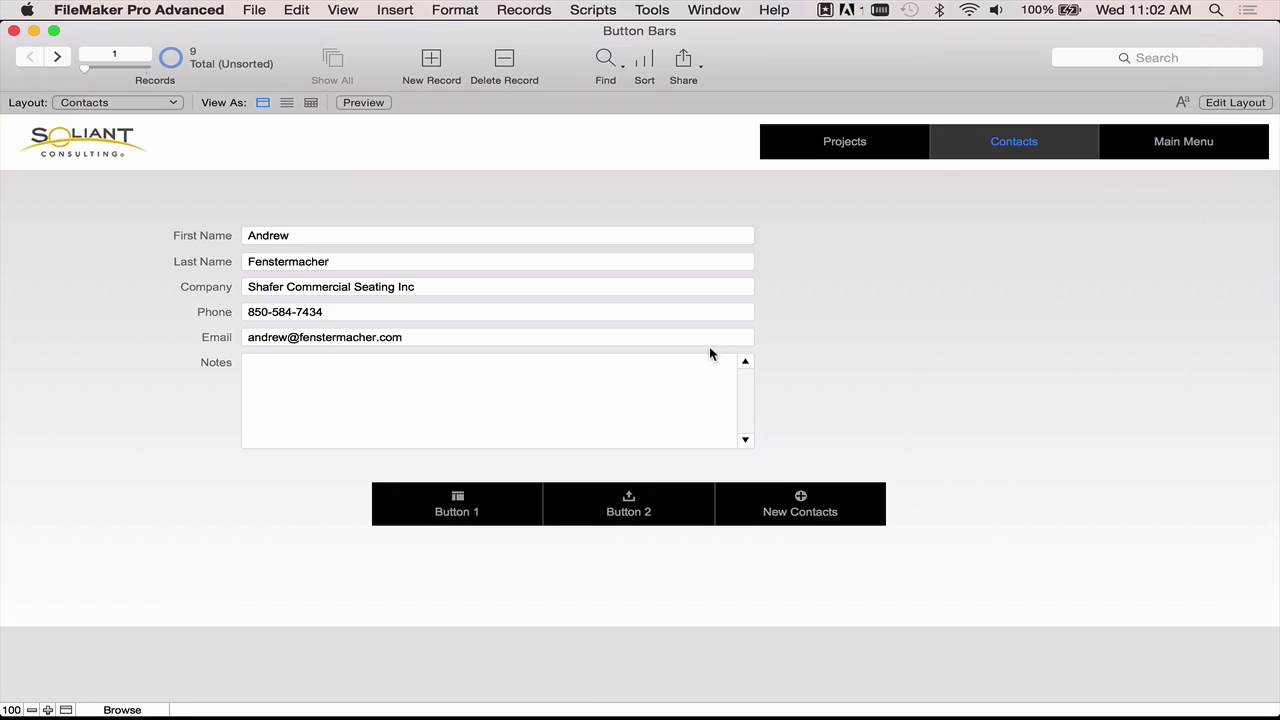
left_click(470, 514)
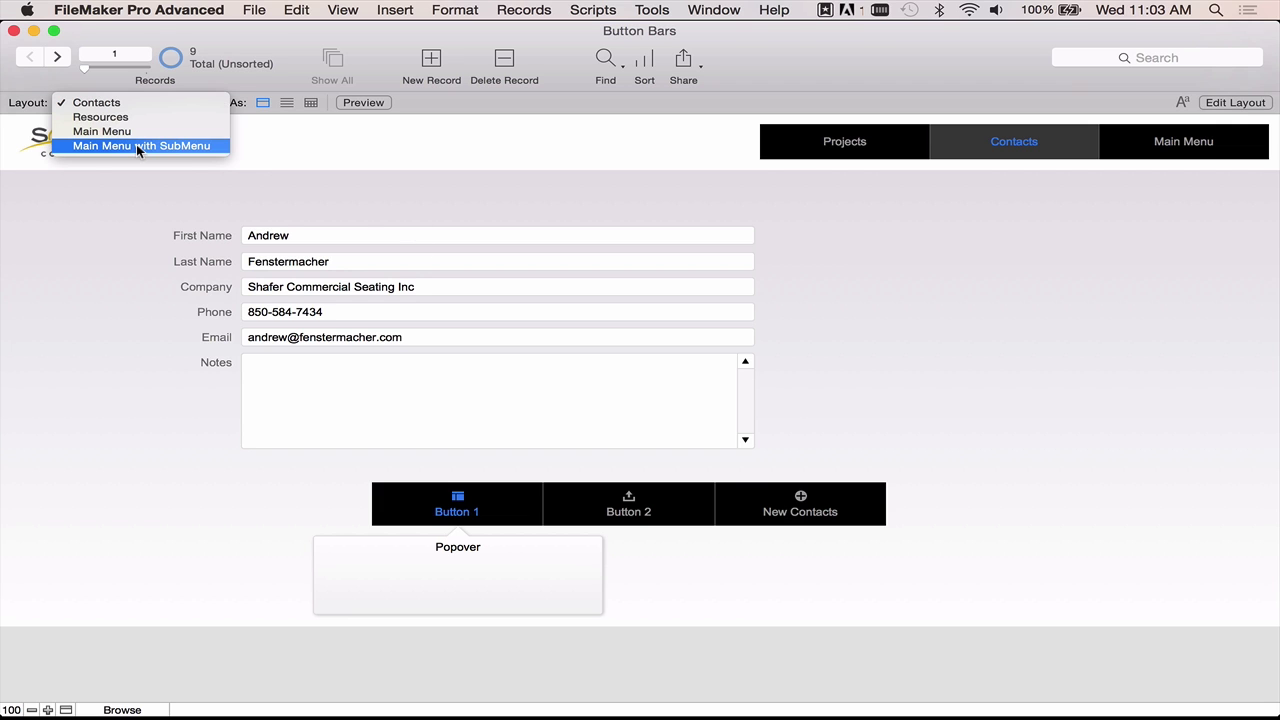
left_click(128, 102)
Switch to Main Menu with SubMenu, view the Projects, Contacts and Settings submenus, then enter Layout mode.
left_click(137, 146)
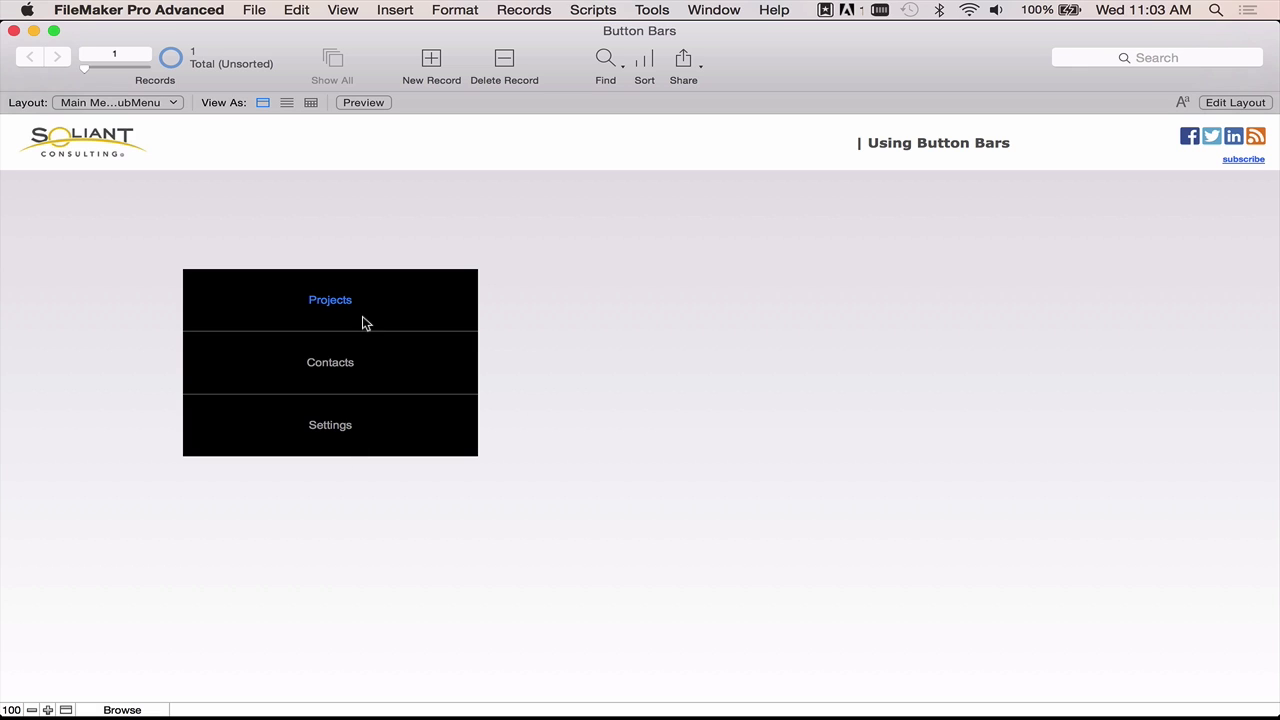
left_click(331, 298)
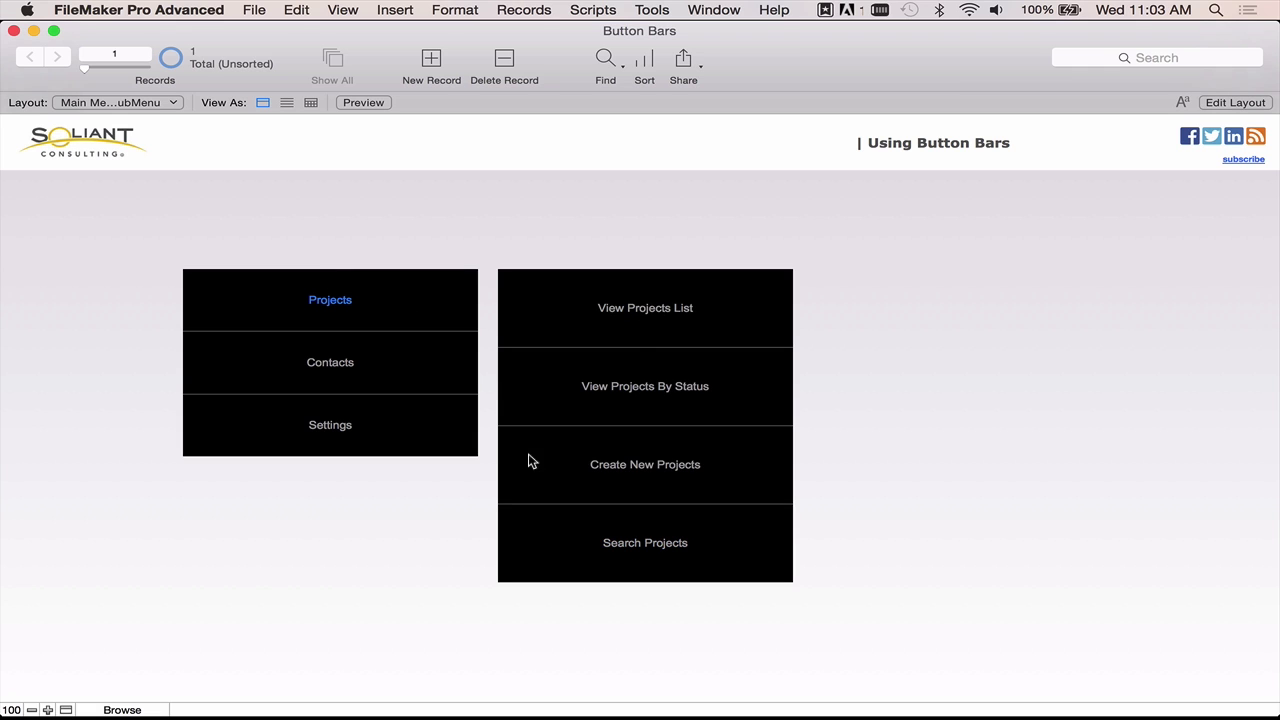
left_click(315, 356)
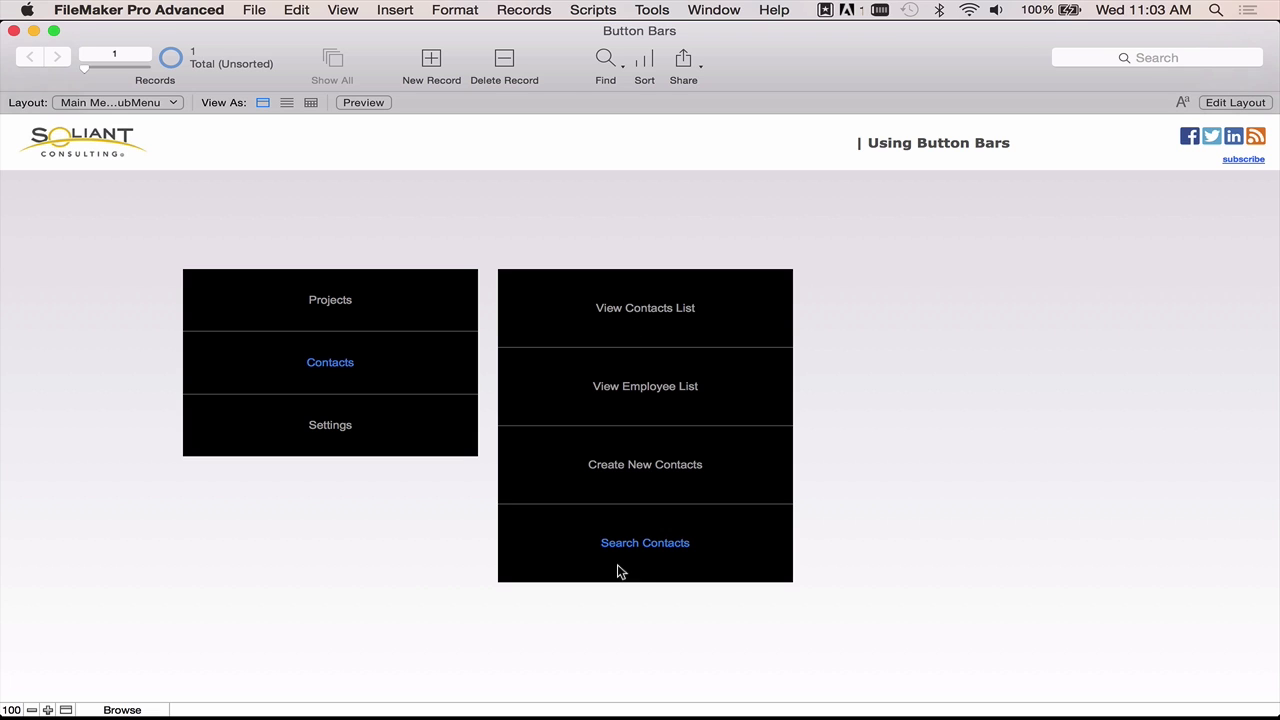
left_click(390, 428)
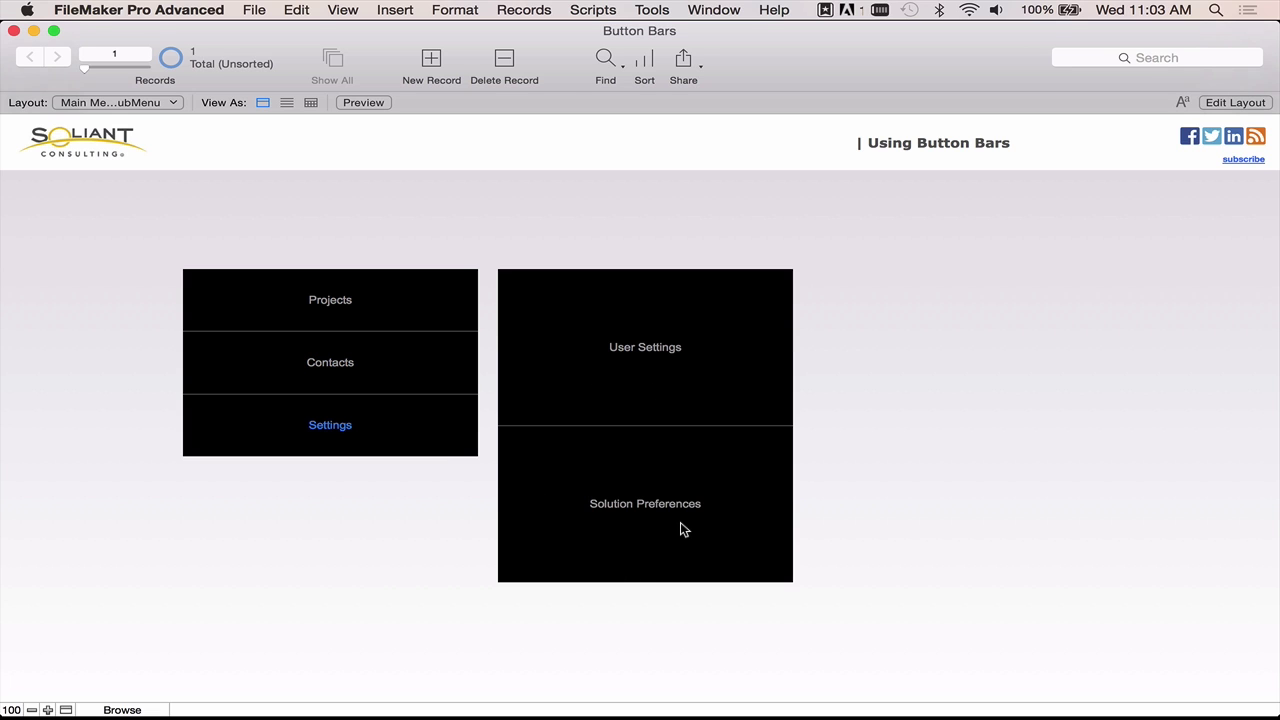
key("super+l")
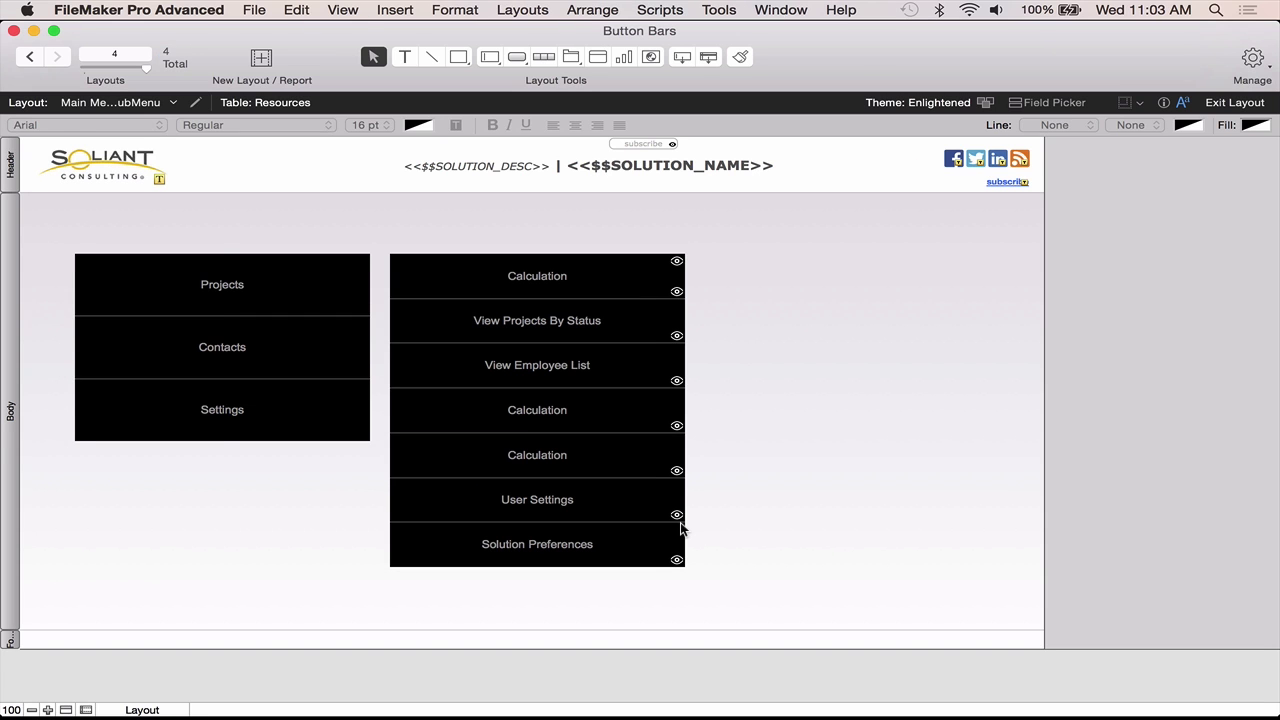
left_click(279, 293)
Set the Projects segment's action to Perform Script 'Select Main Menu Button'.
left_click(276, 287)
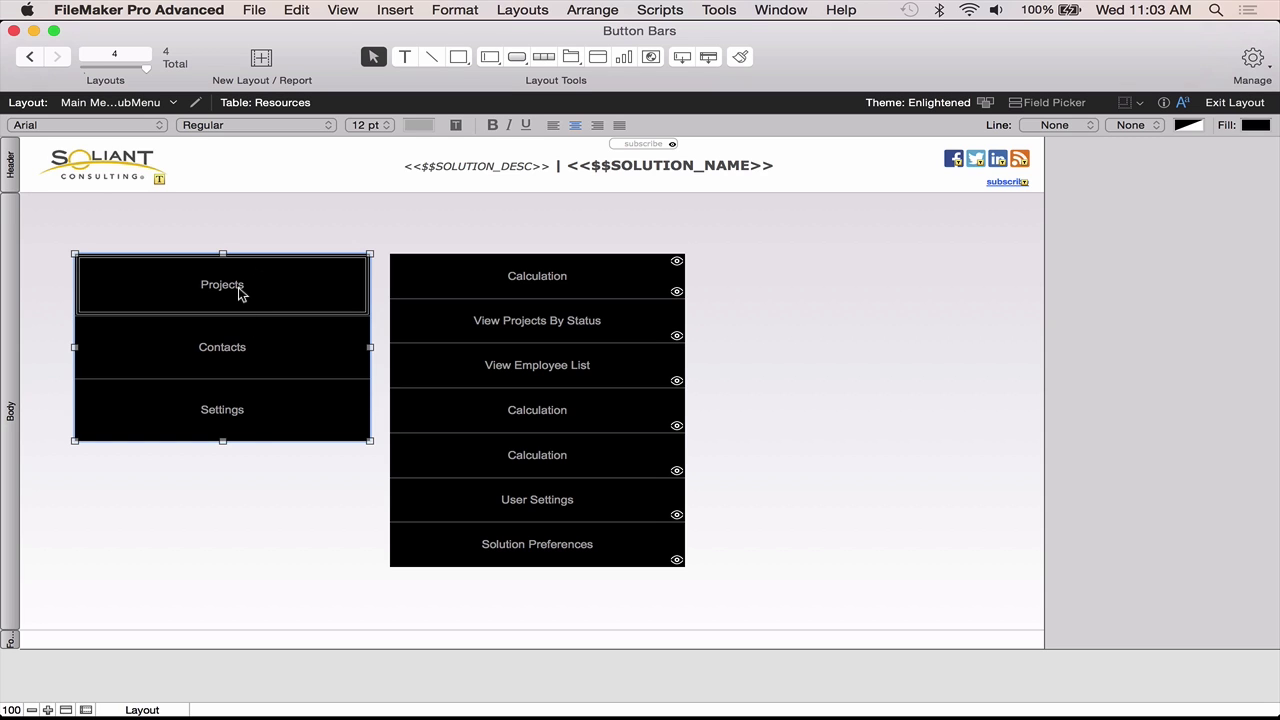
double_click(240, 290)
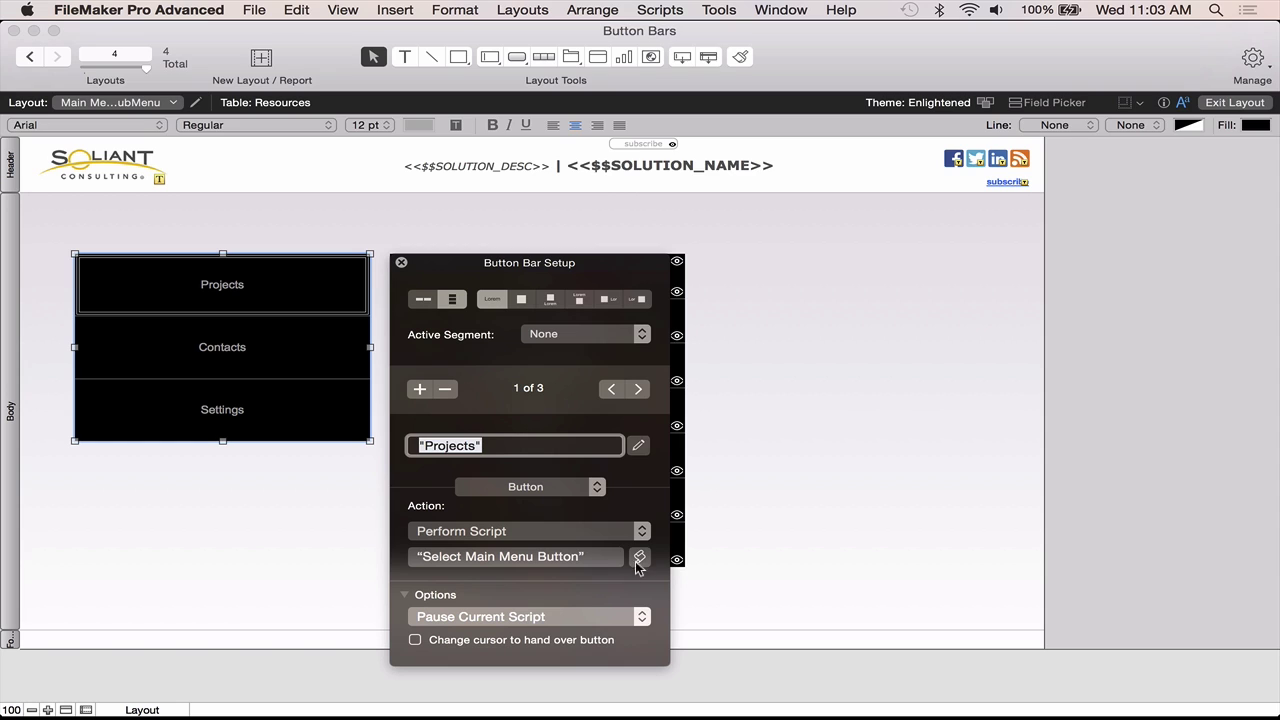
left_click(640, 557)
left_click(636, 528)
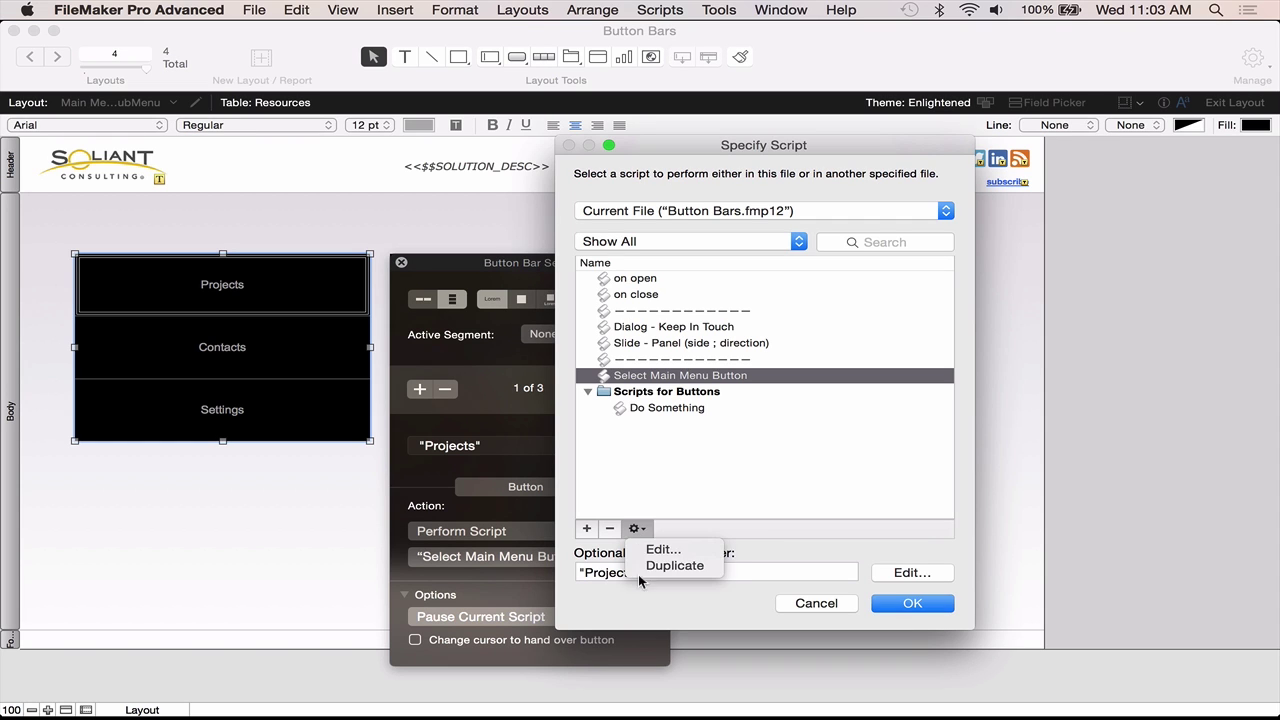
left_click(652, 551)
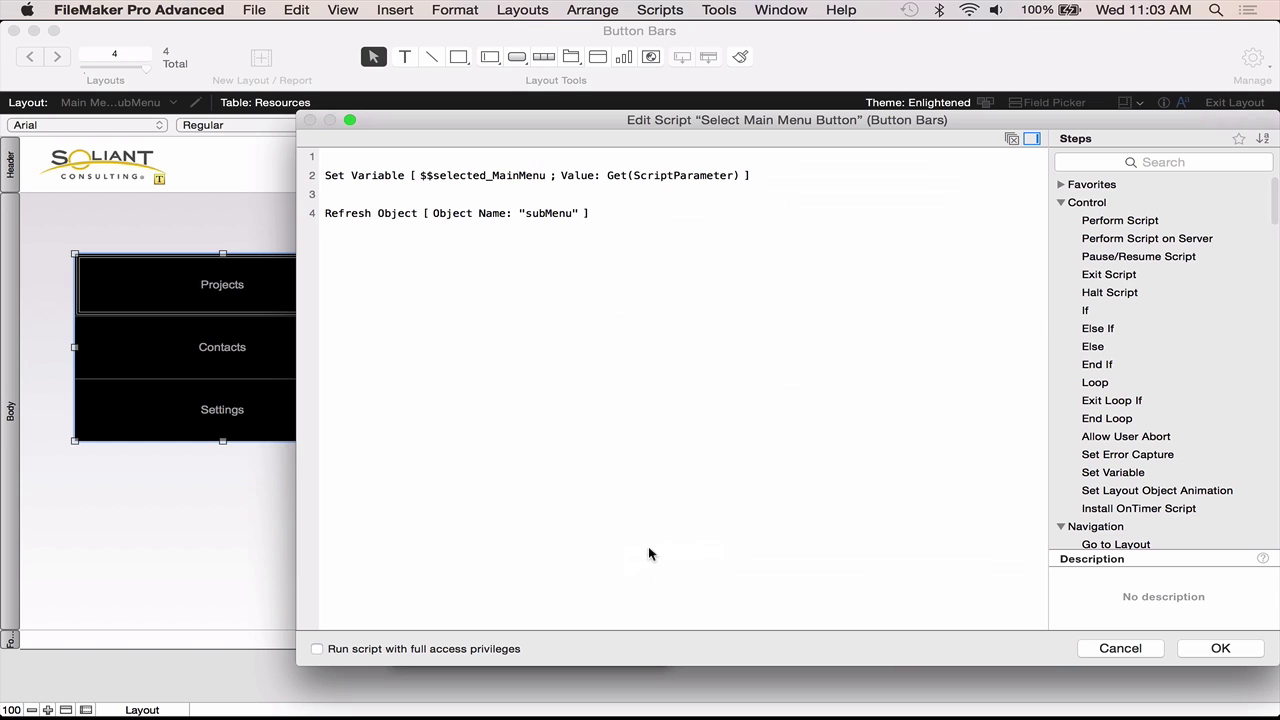
Review the script's Set Variable and Refresh Object steps, confirm it, and close the setup.
left_click(368, 180)
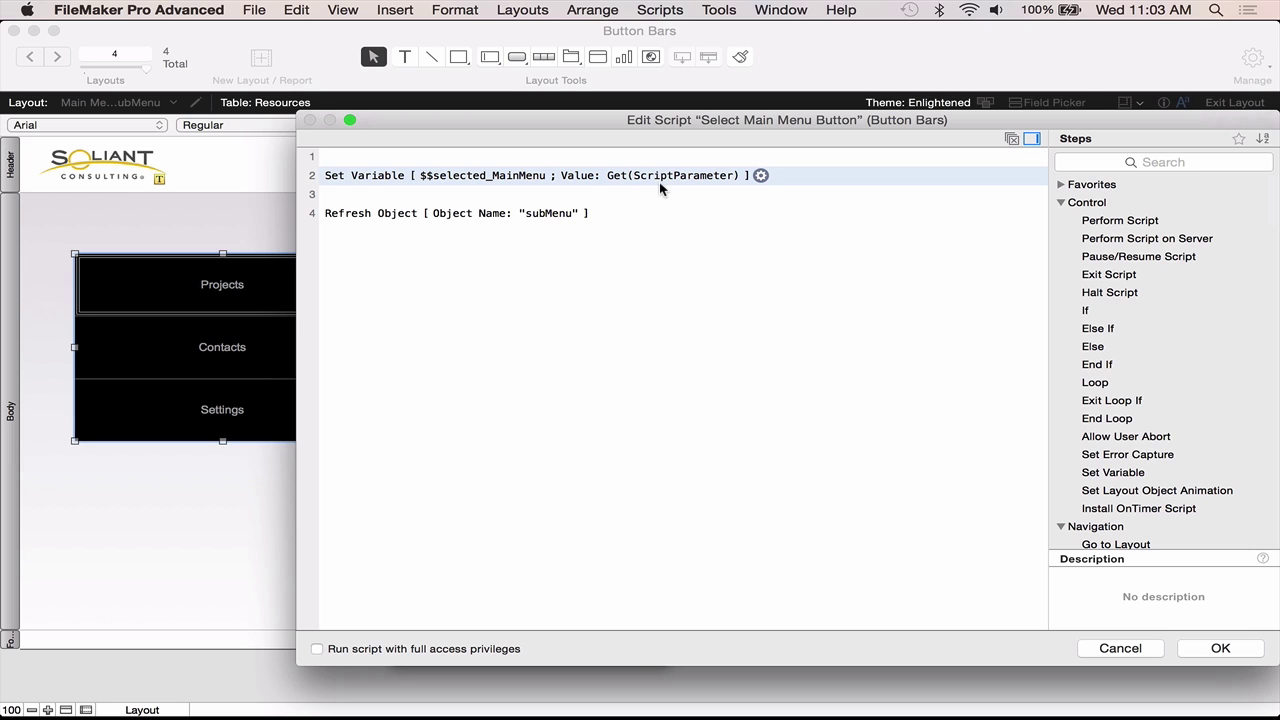
left_click(535, 213)
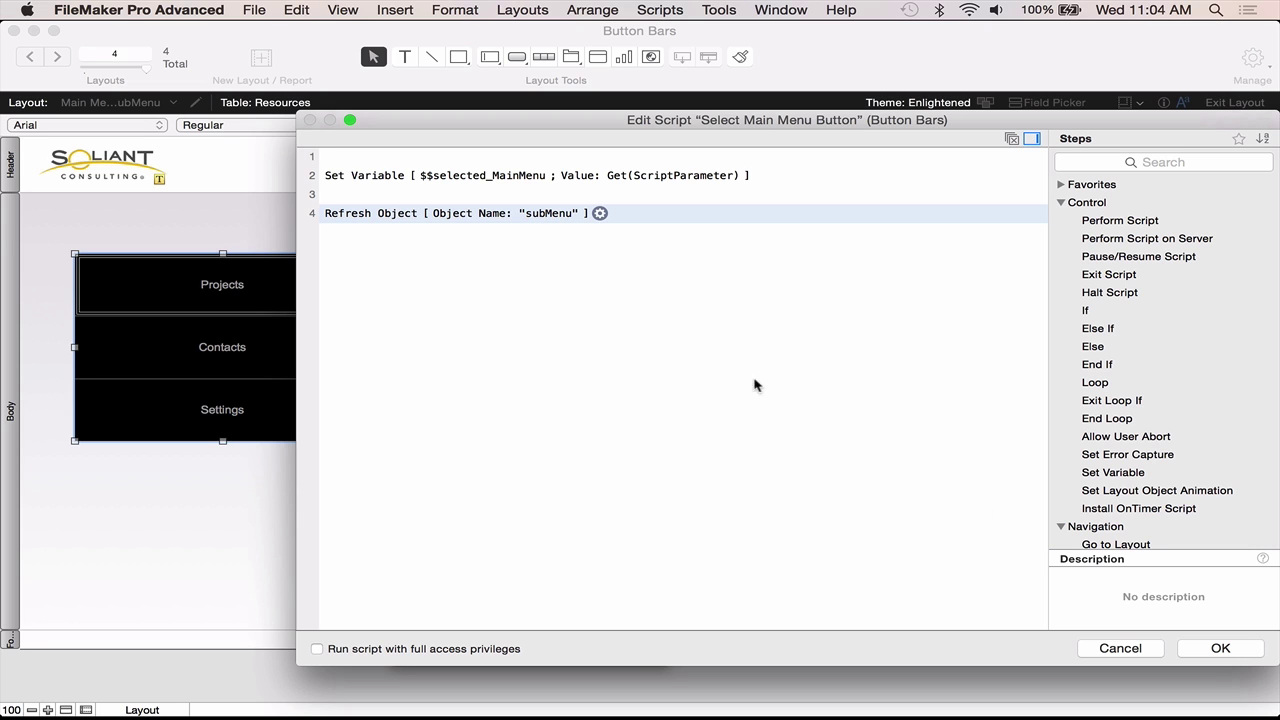
left_click(1210, 648)
left_click(902, 605)
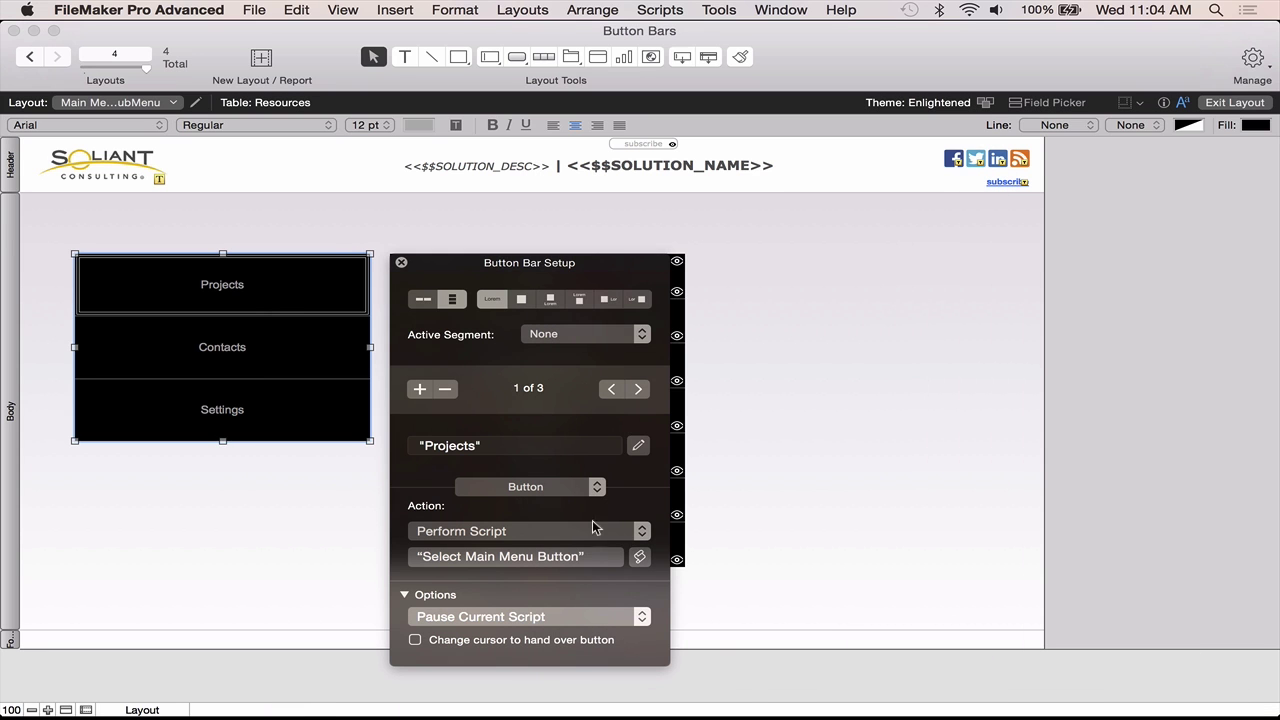
left_click(402, 263)
left_click(578, 282)
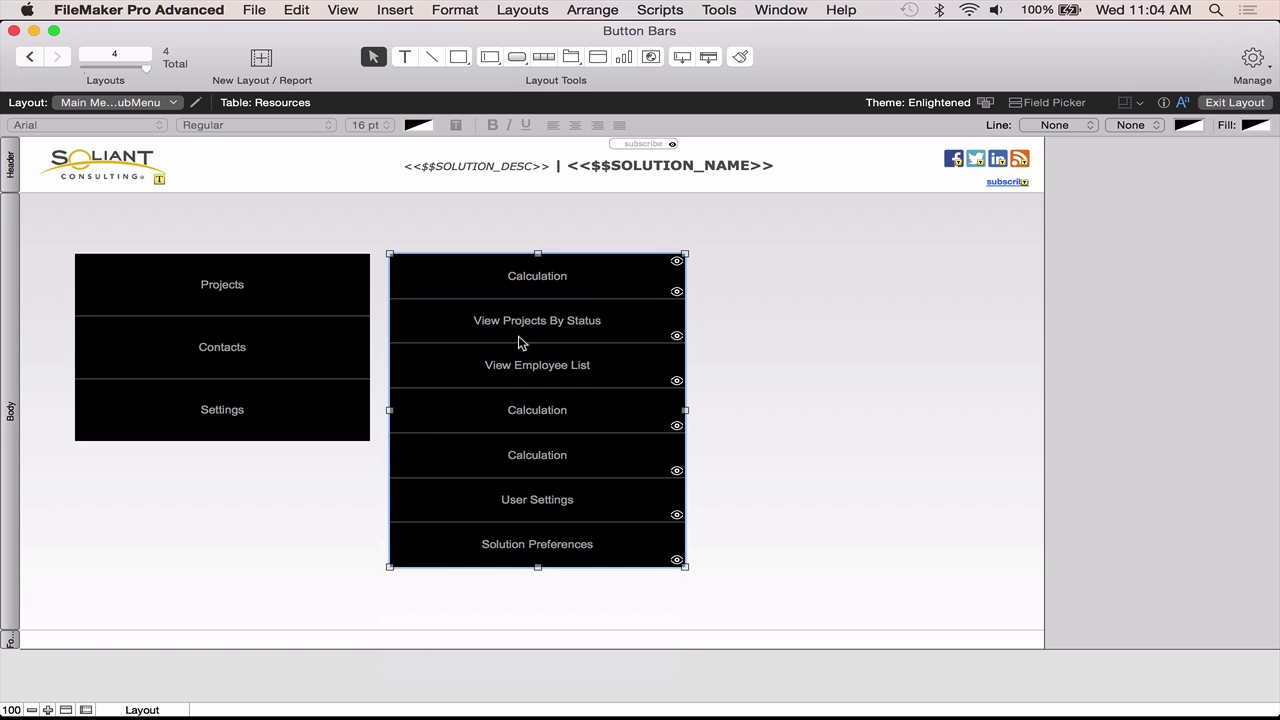
Peek at the top Calculation segment's setup of the submenu bar, then close it.
scroll(518, 343, "right", 2)
double_click(510, 283)
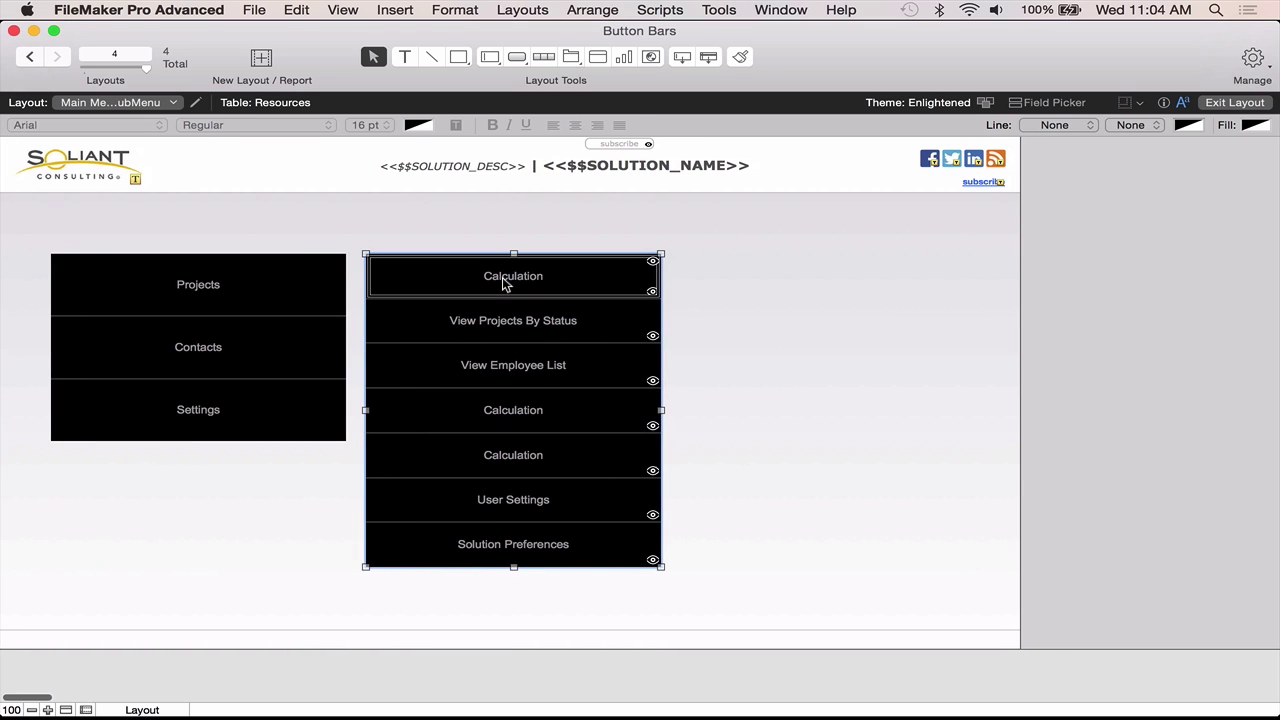
left_click(617, 283)
In the Inspector's Data tab, review the submenu bar's hide condition IsEmpty( $$selected_MainMenu ).
key("super+i")
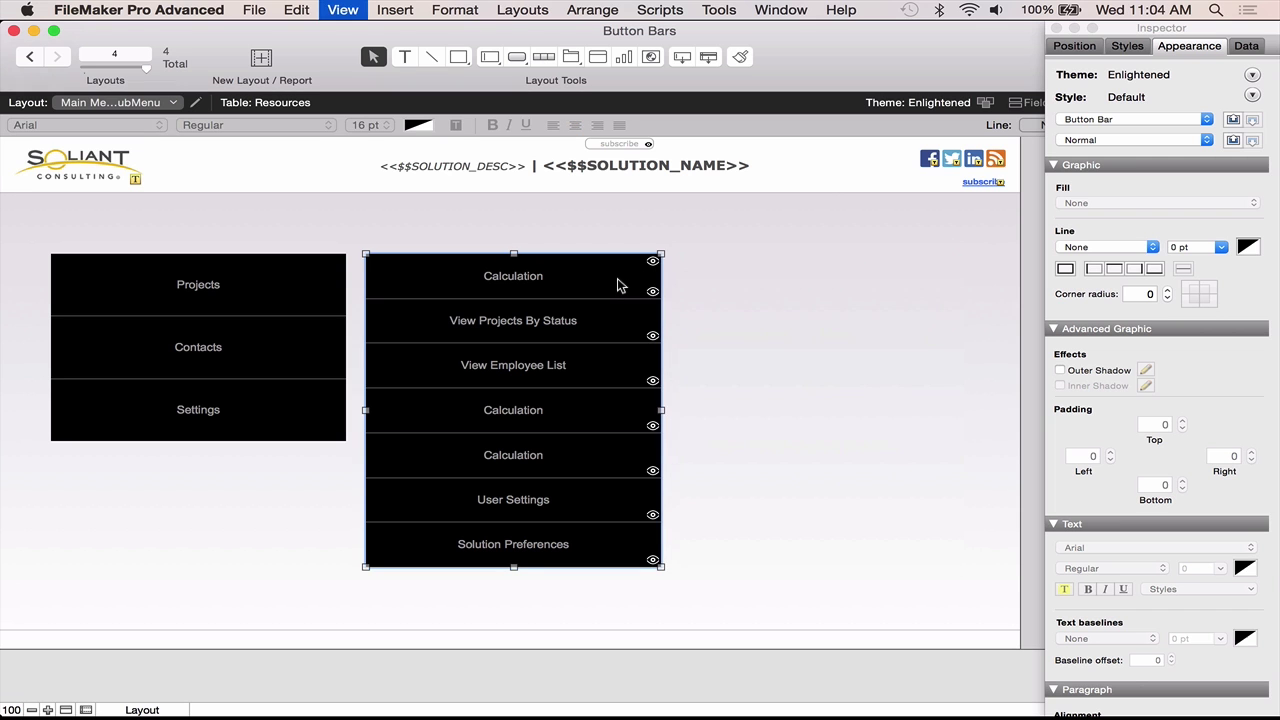
left_click(696, 270)
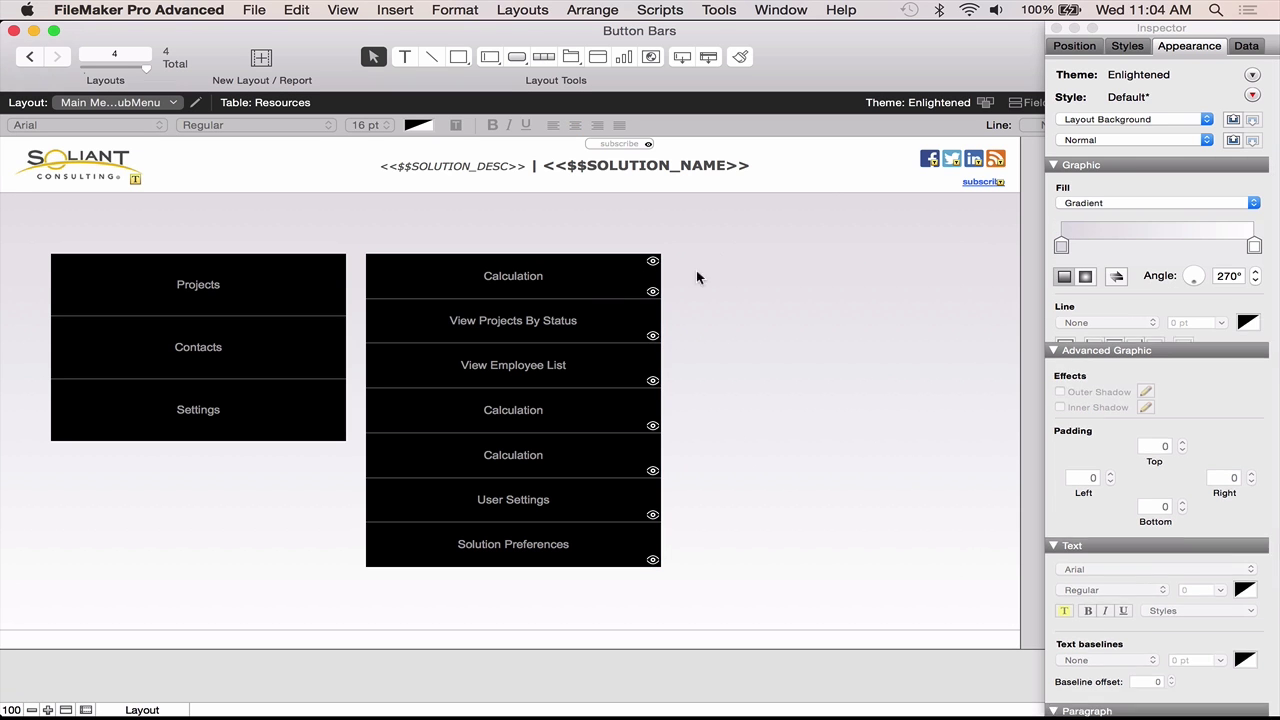
left_click(507, 279)
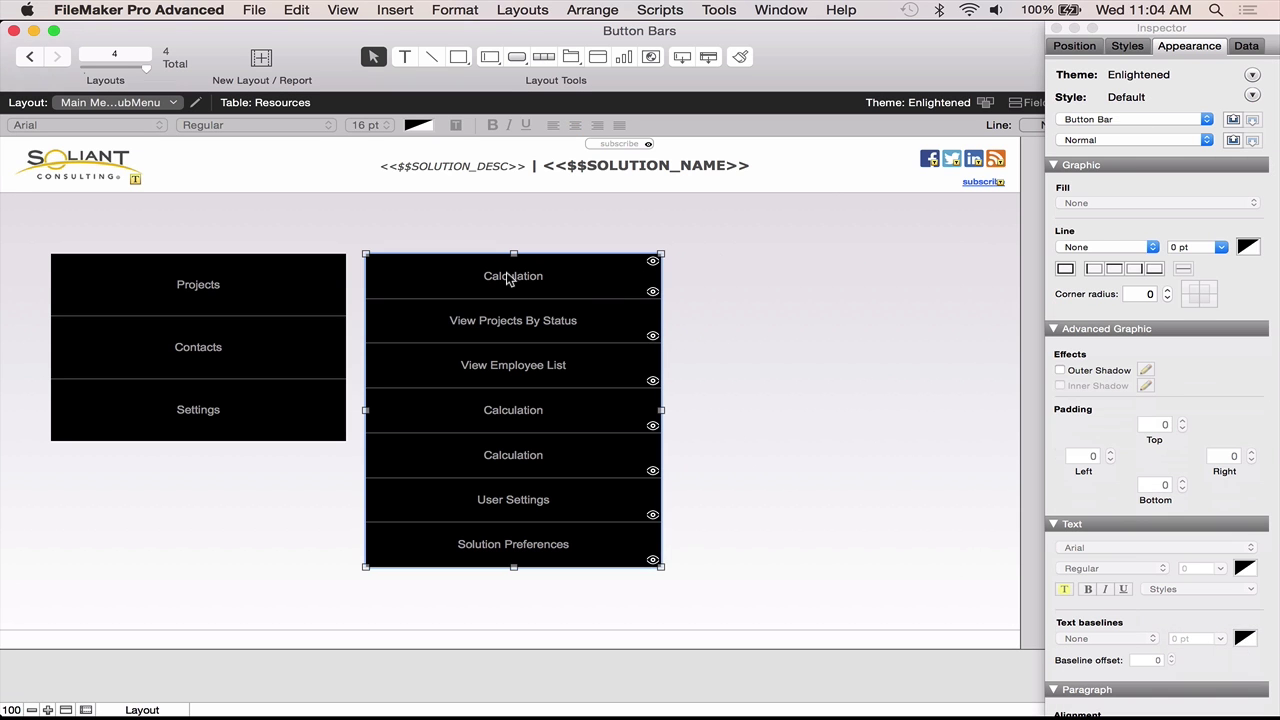
left_click(1250, 49)
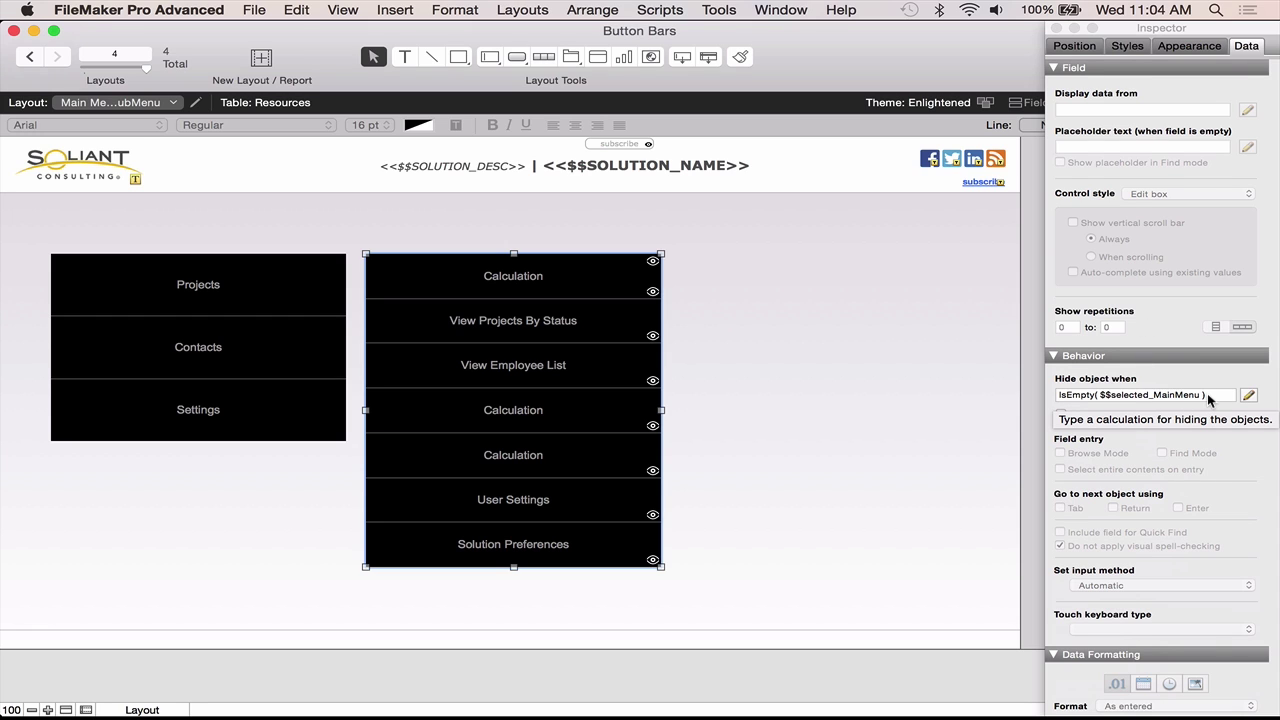
left_click(1101, 396)
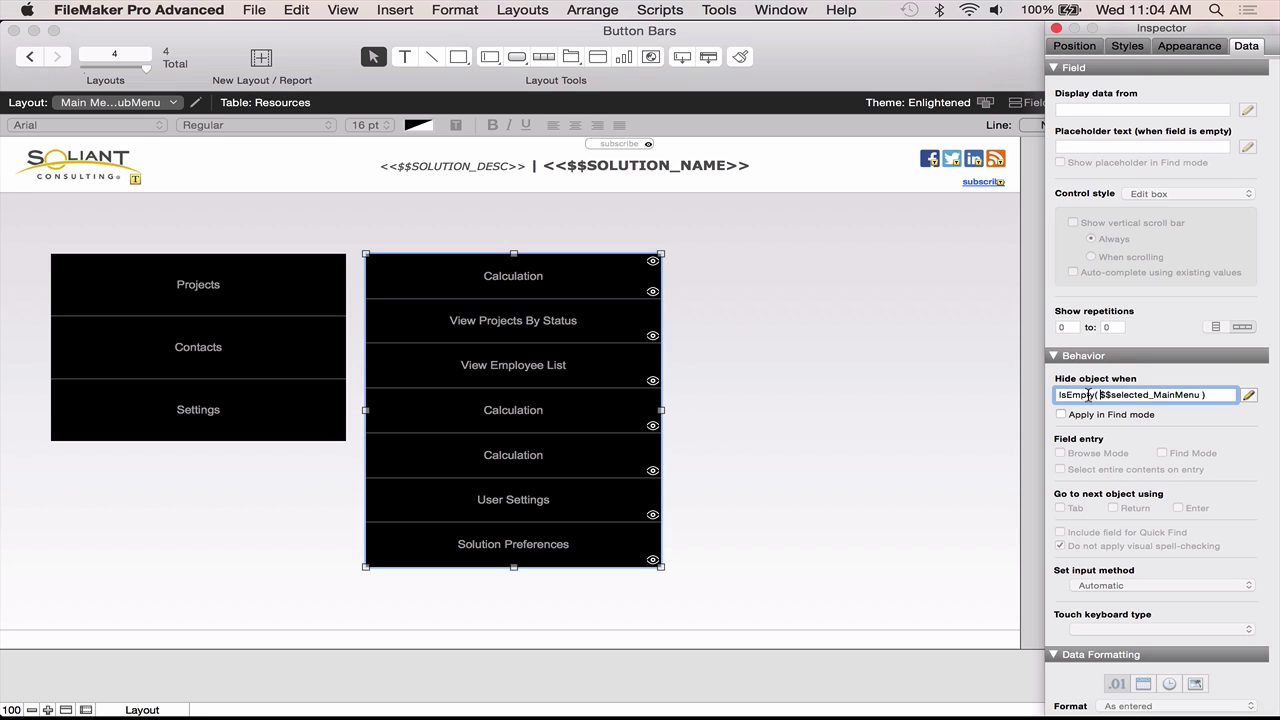
left_click(788, 305)
left_click(597, 290)
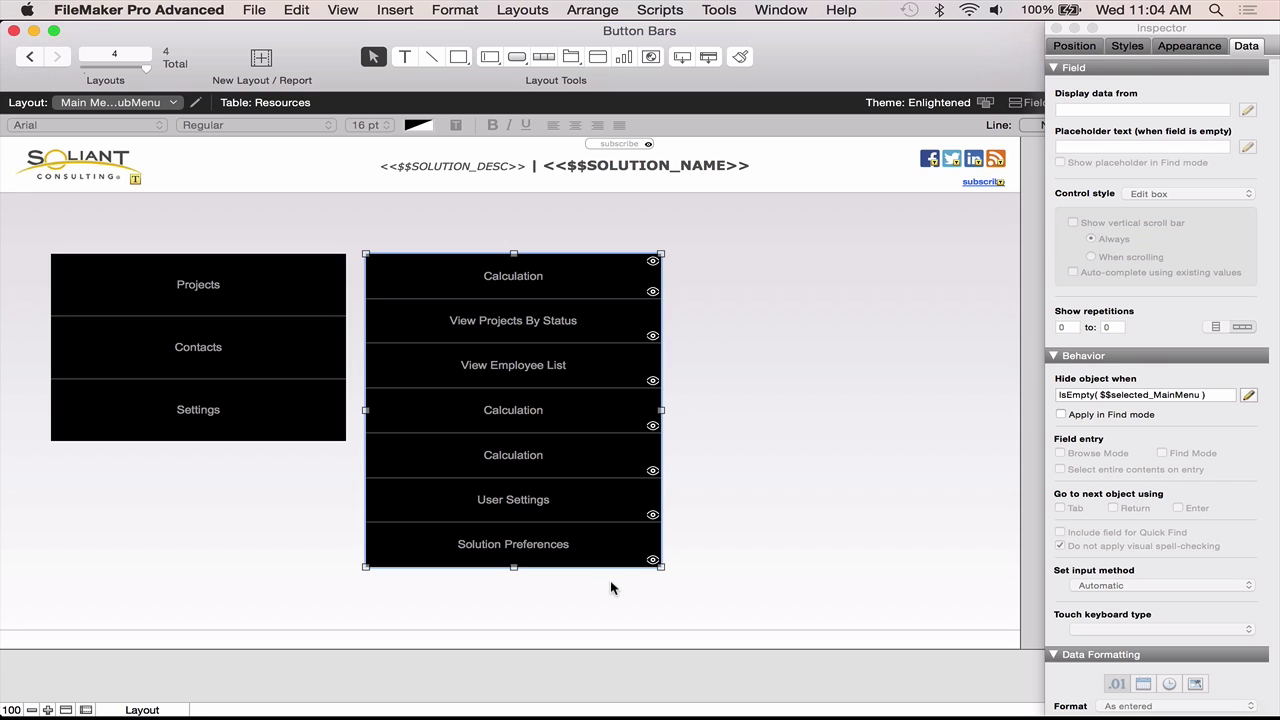
View the first segment's label calculation "View " & $$selected_MainMenu & " List" and cancel without changes.
double_click(570, 278)
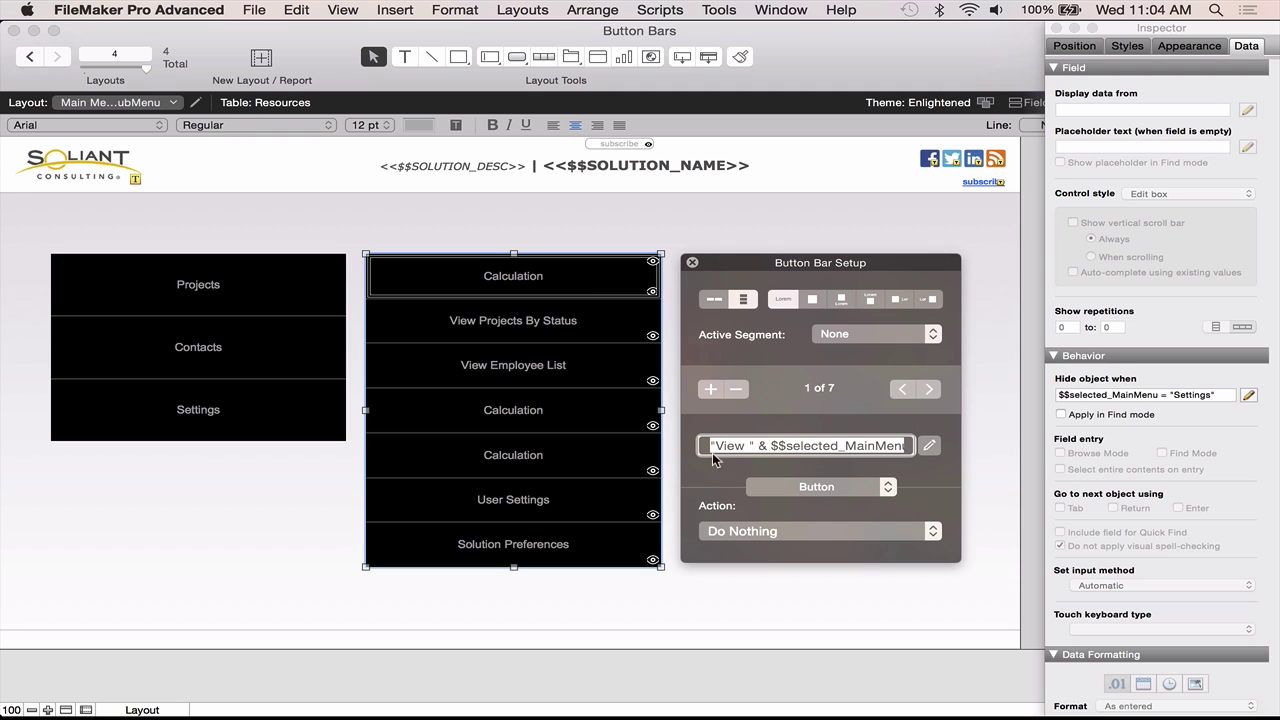
left_click(926, 447)
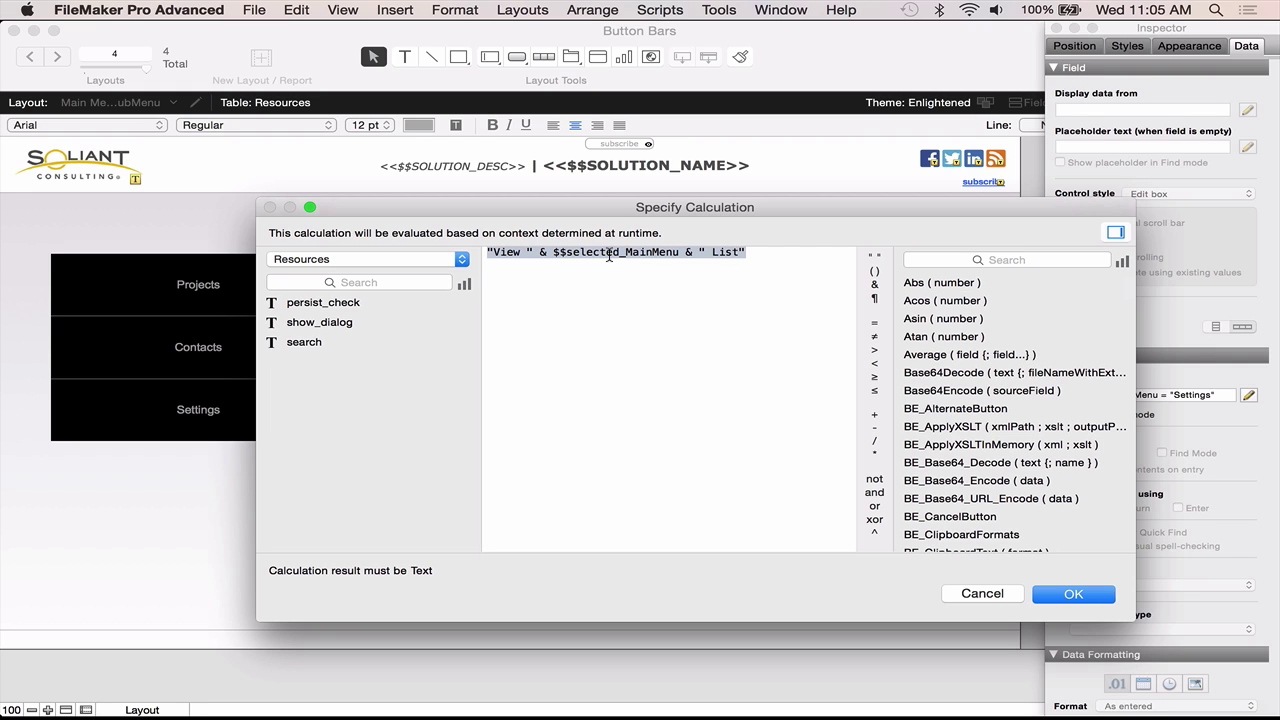
left_click_drag(553, 252, 672, 252)
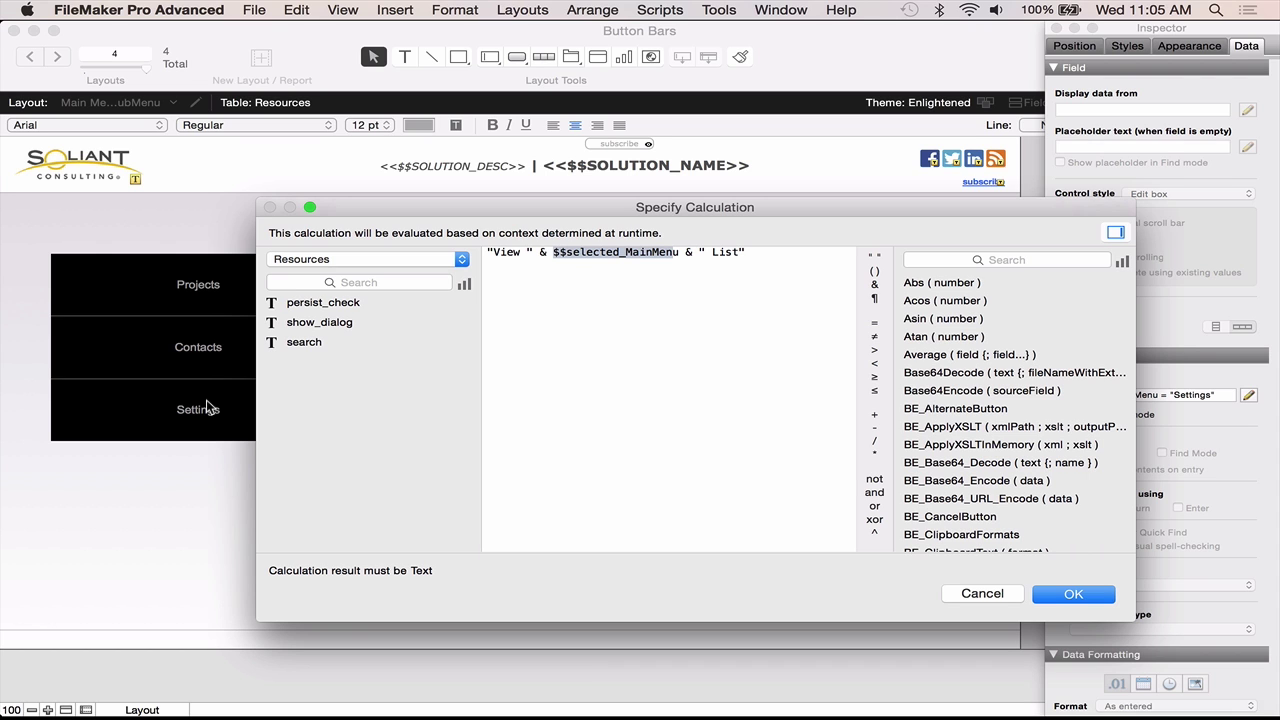
left_click(982, 593)
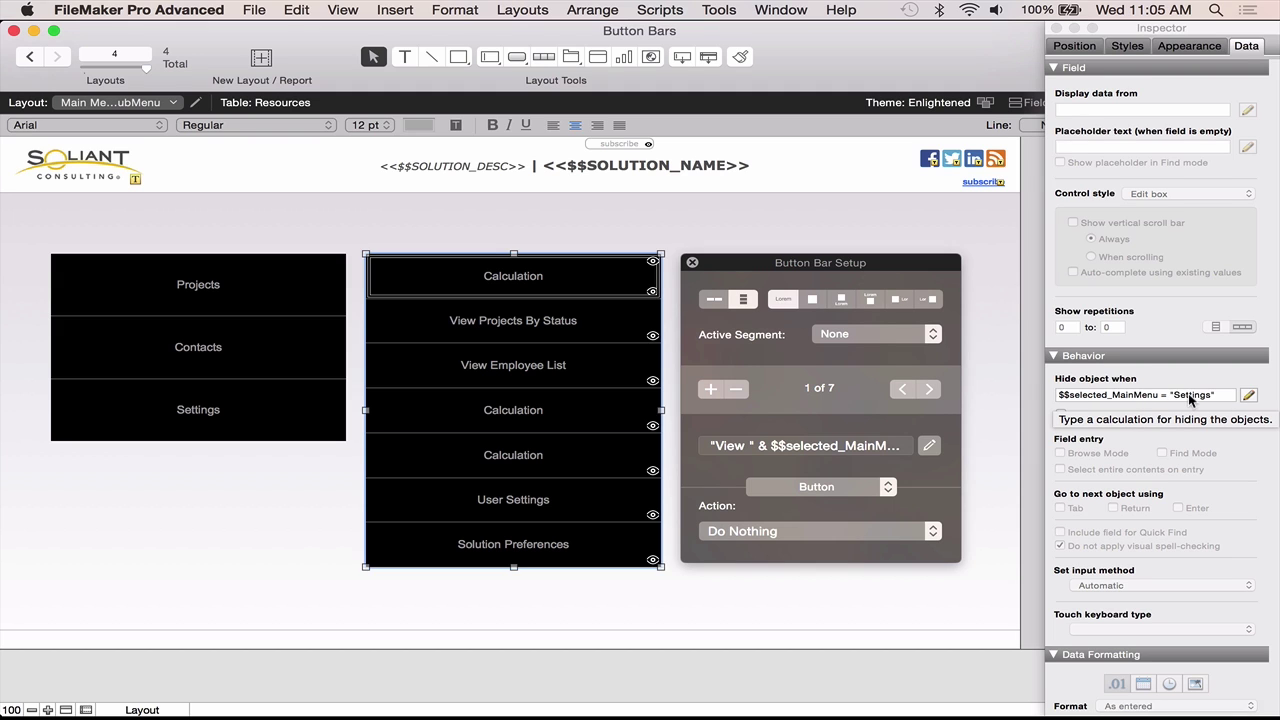
Review the hide conditions of the View Projects By Status, View Employee List and fourth segments.
left_click(588, 331)
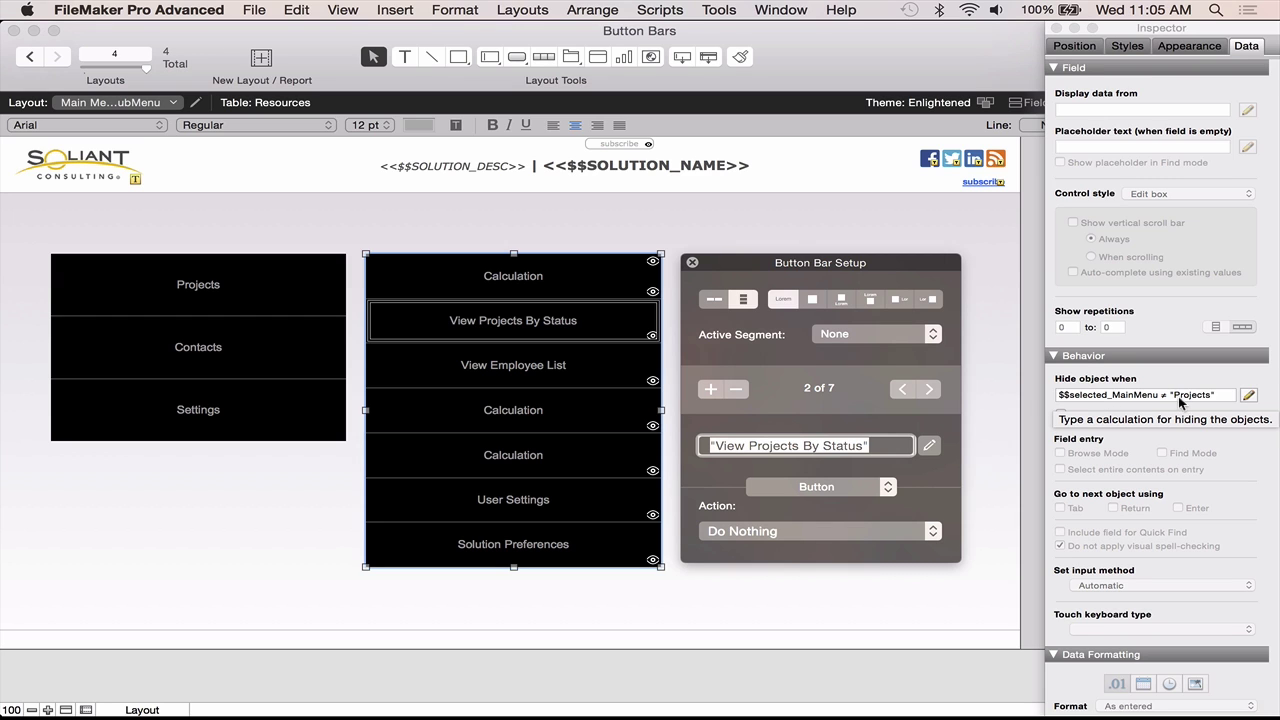
left_click(585, 367)
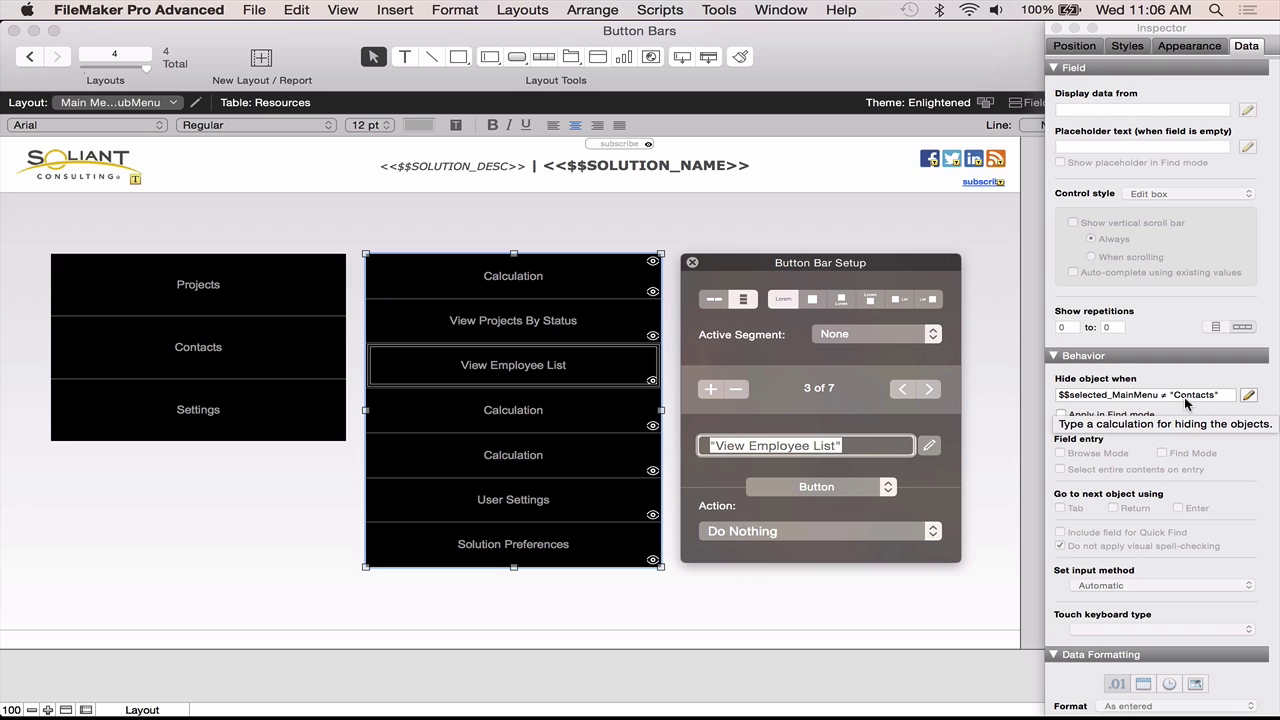
left_click(555, 420)
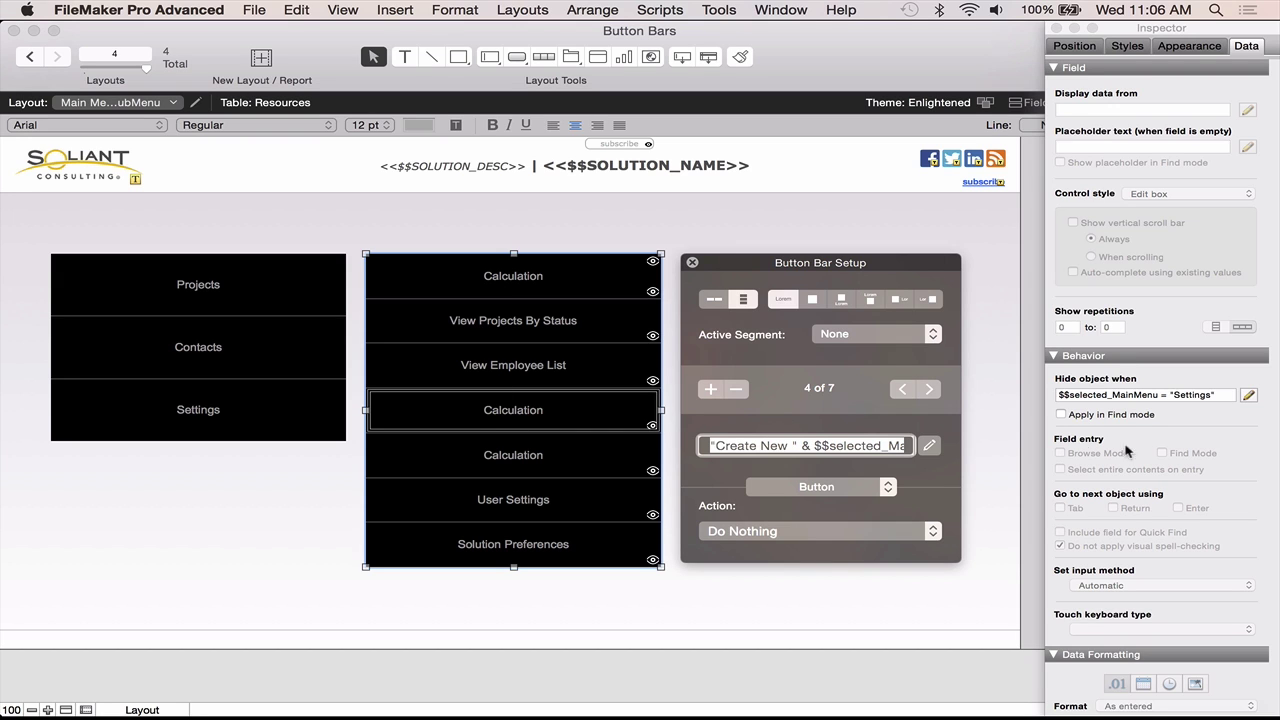
left_click(1190, 395)
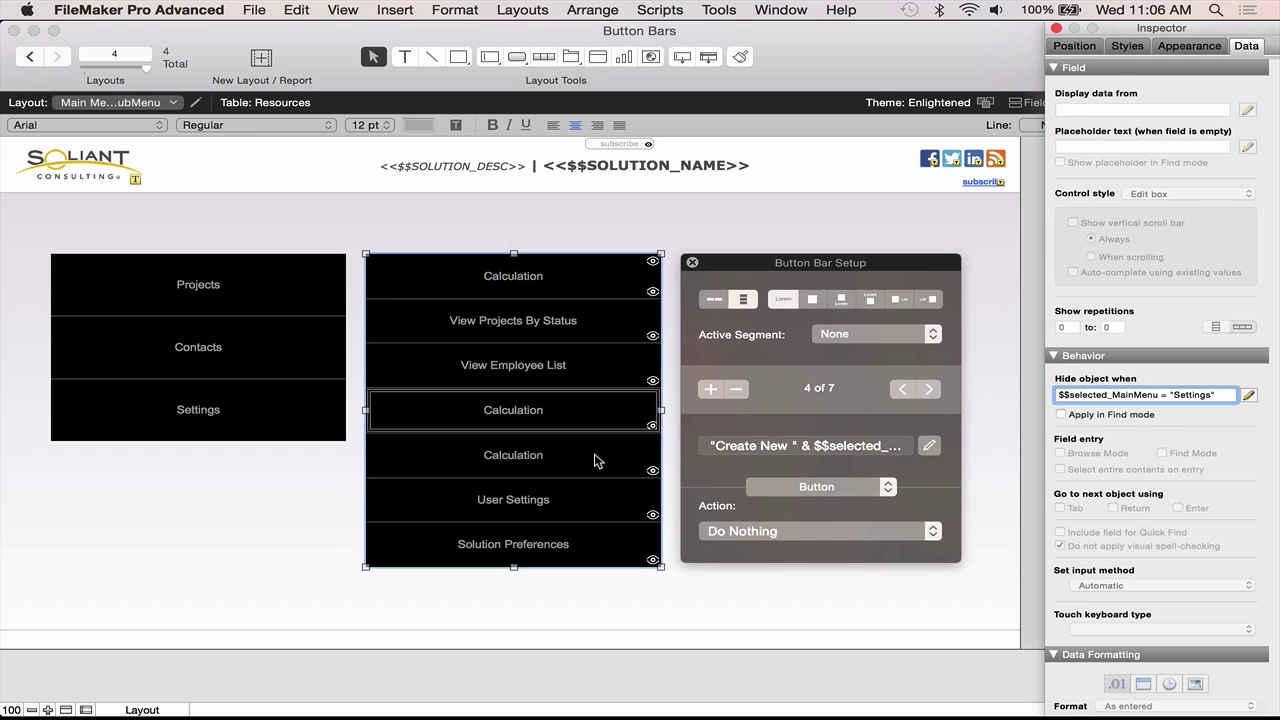
Check the search popover and User Settings segments, close the setup, and switch to Browse mode.
left_click(597, 461)
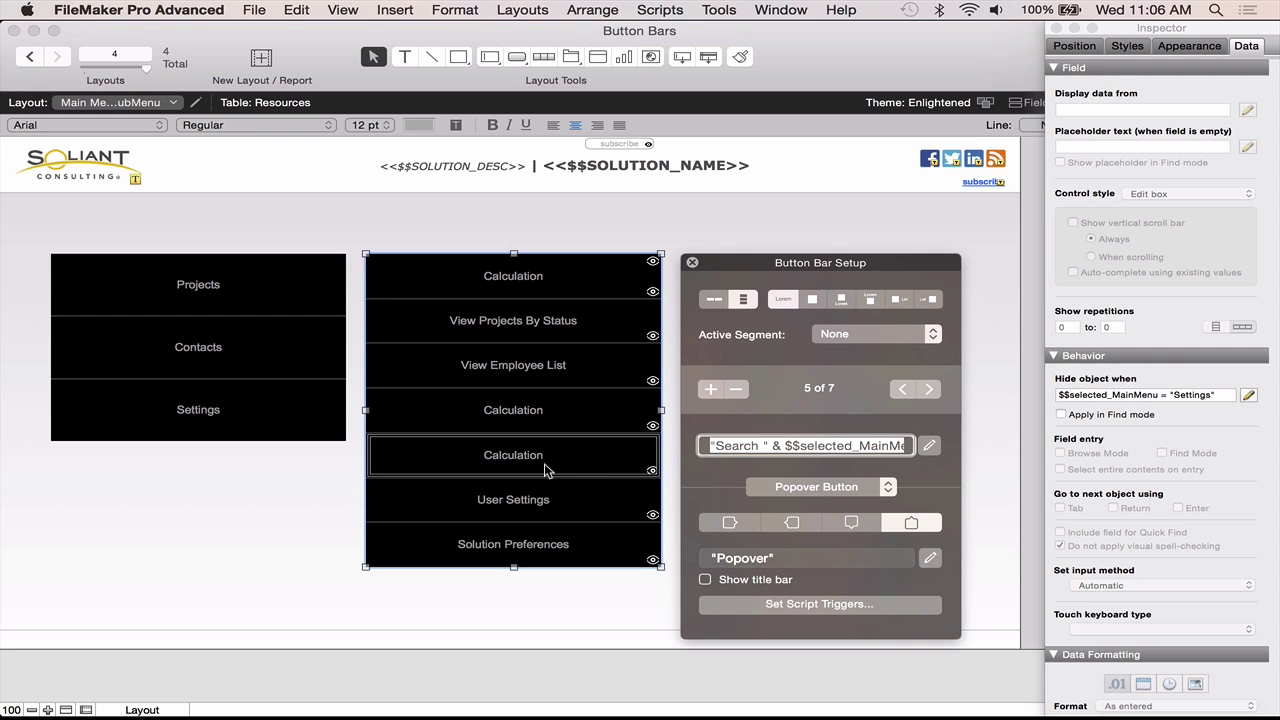
left_click(524, 524)
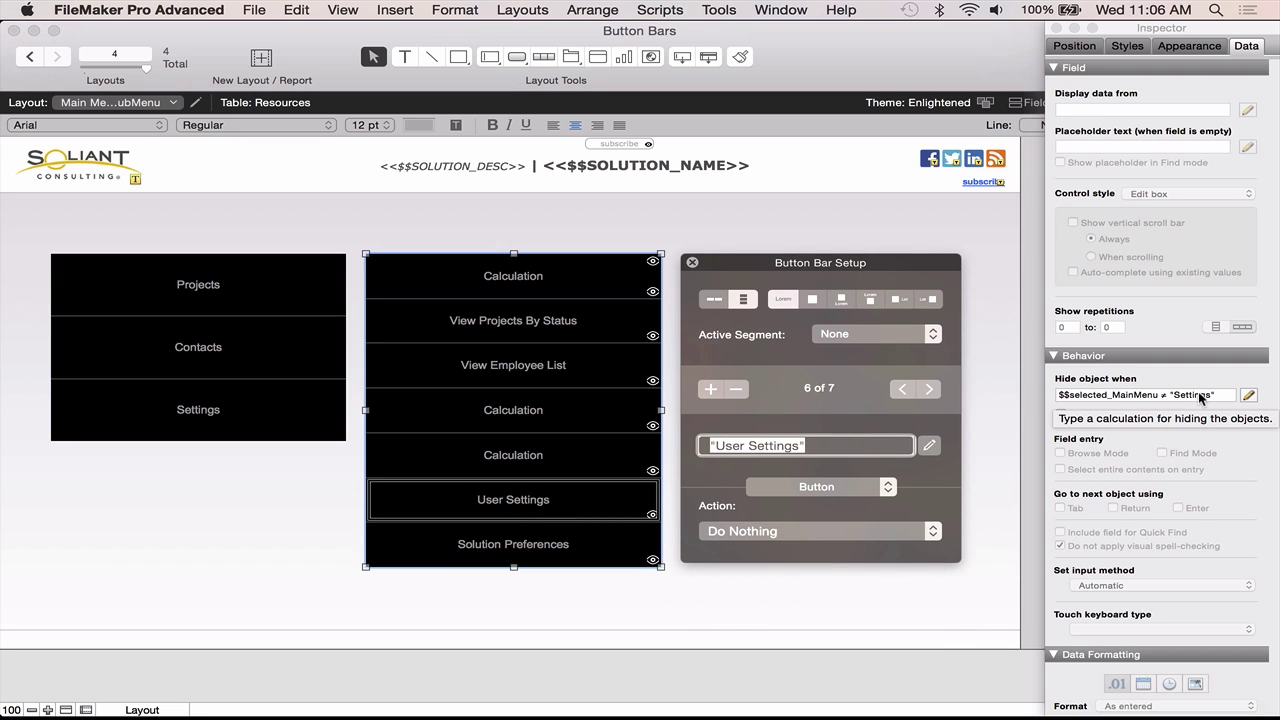
key("Escape")
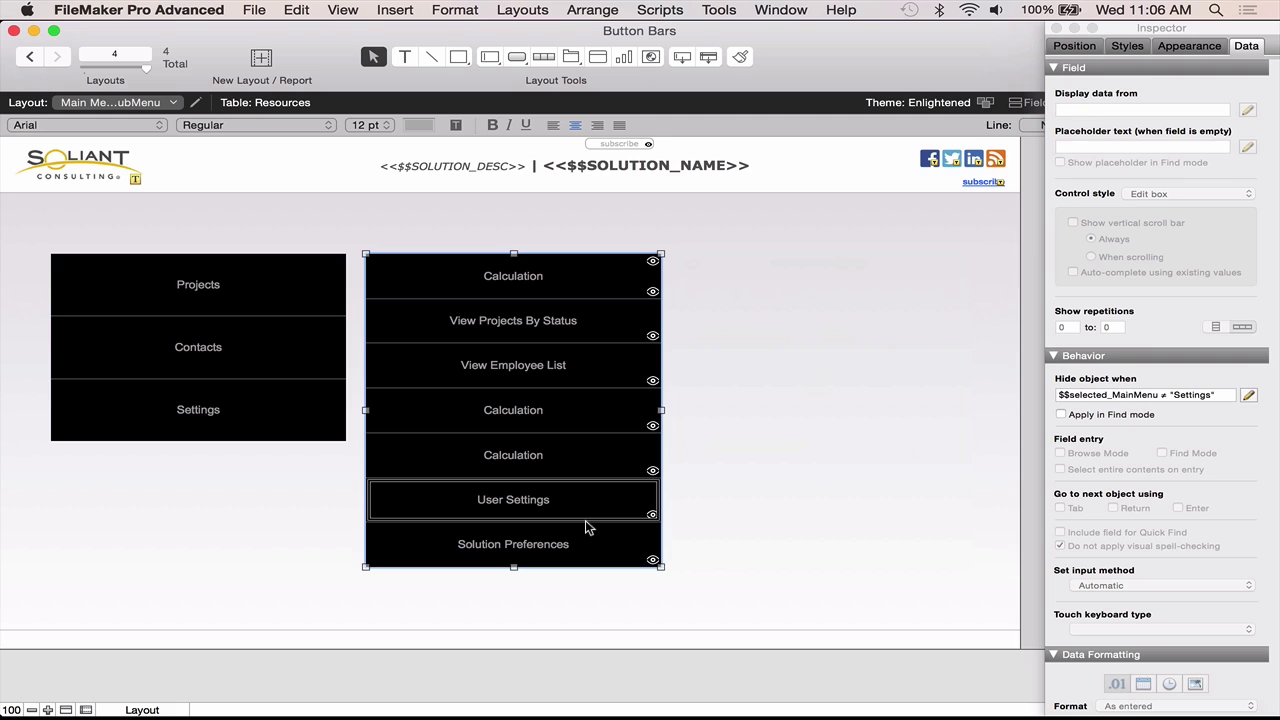
key("super+b")
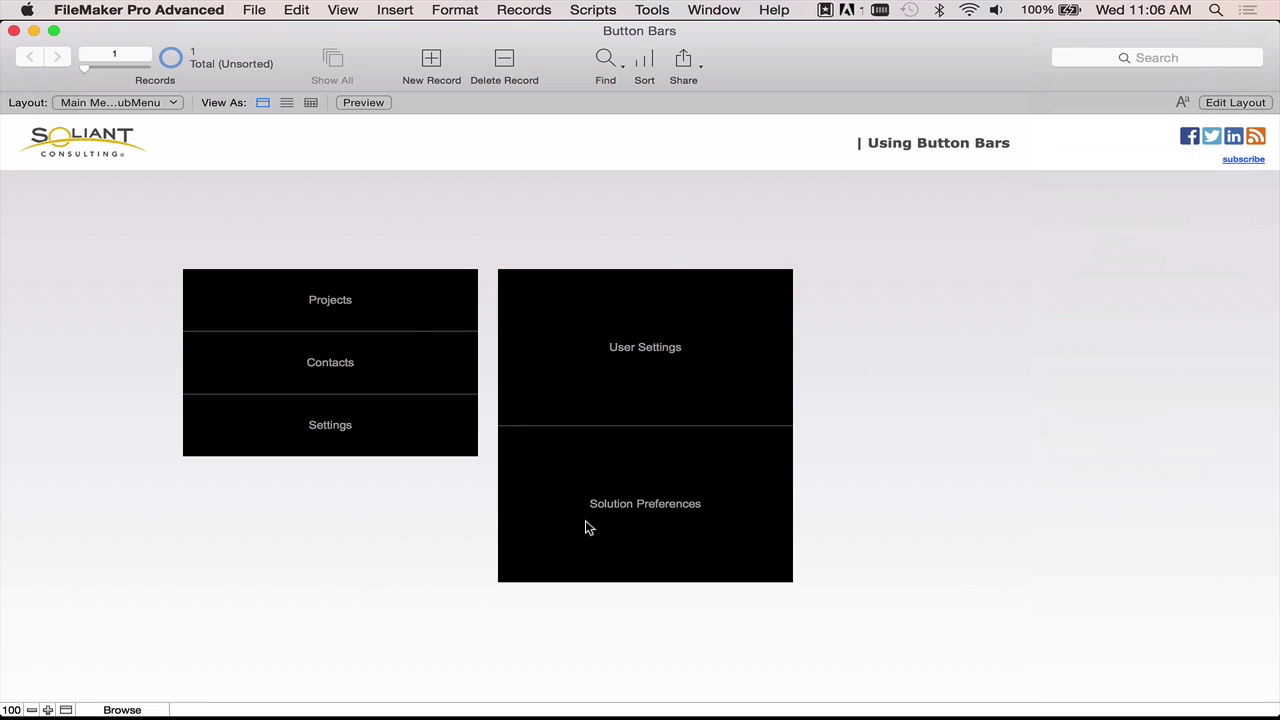
Switch the main menu through Projects, Contacts, Settings and back to Projects to test submenu filtering.
left_click(385, 296)
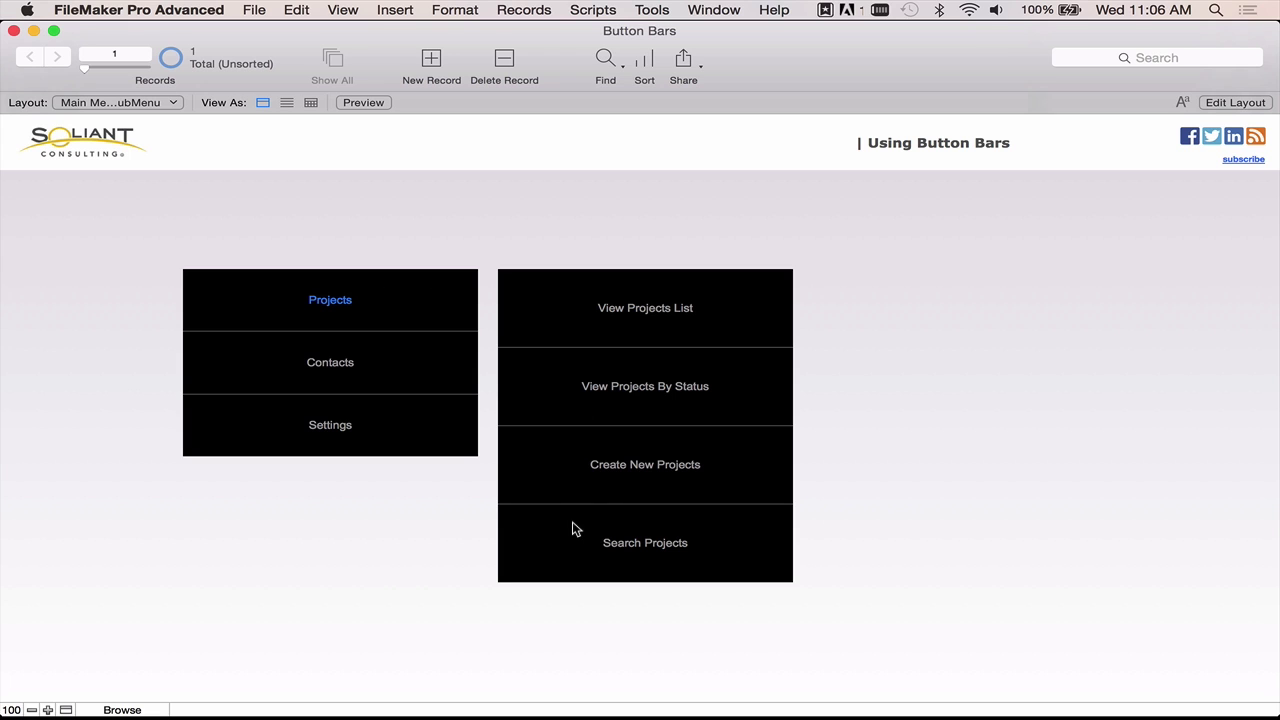
left_click(368, 363)
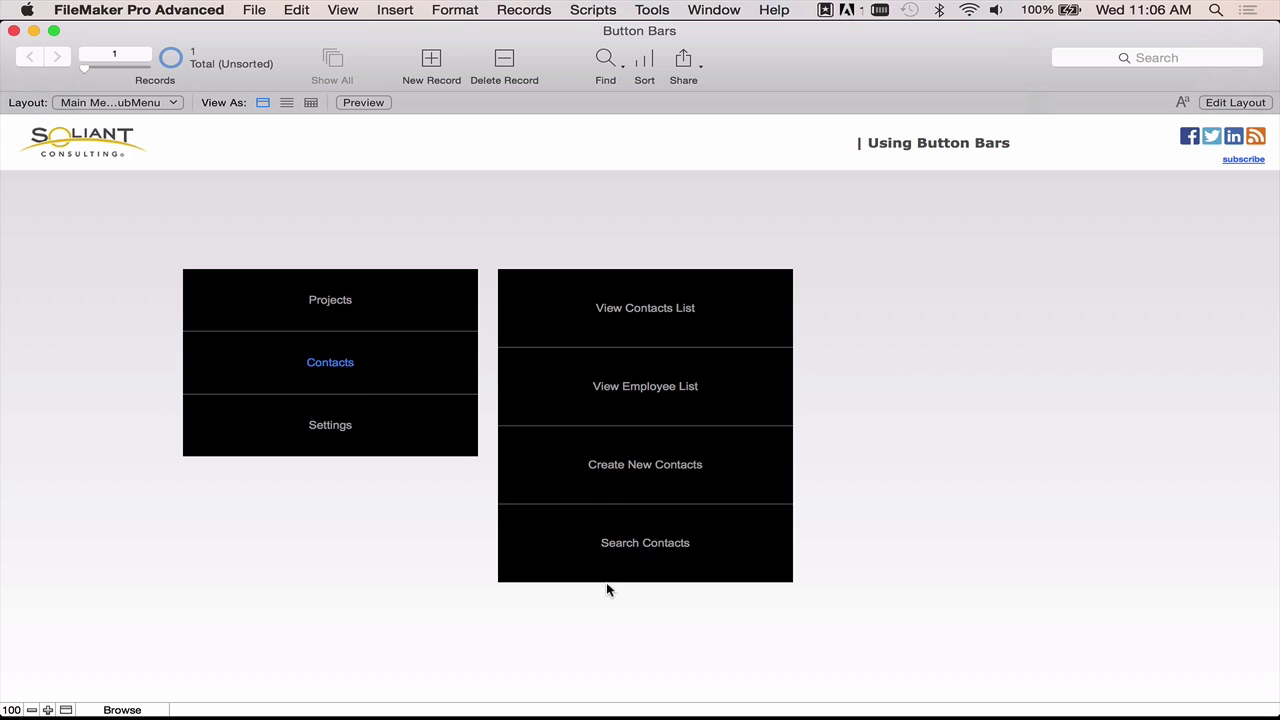
left_click(374, 451)
left_click(386, 300)
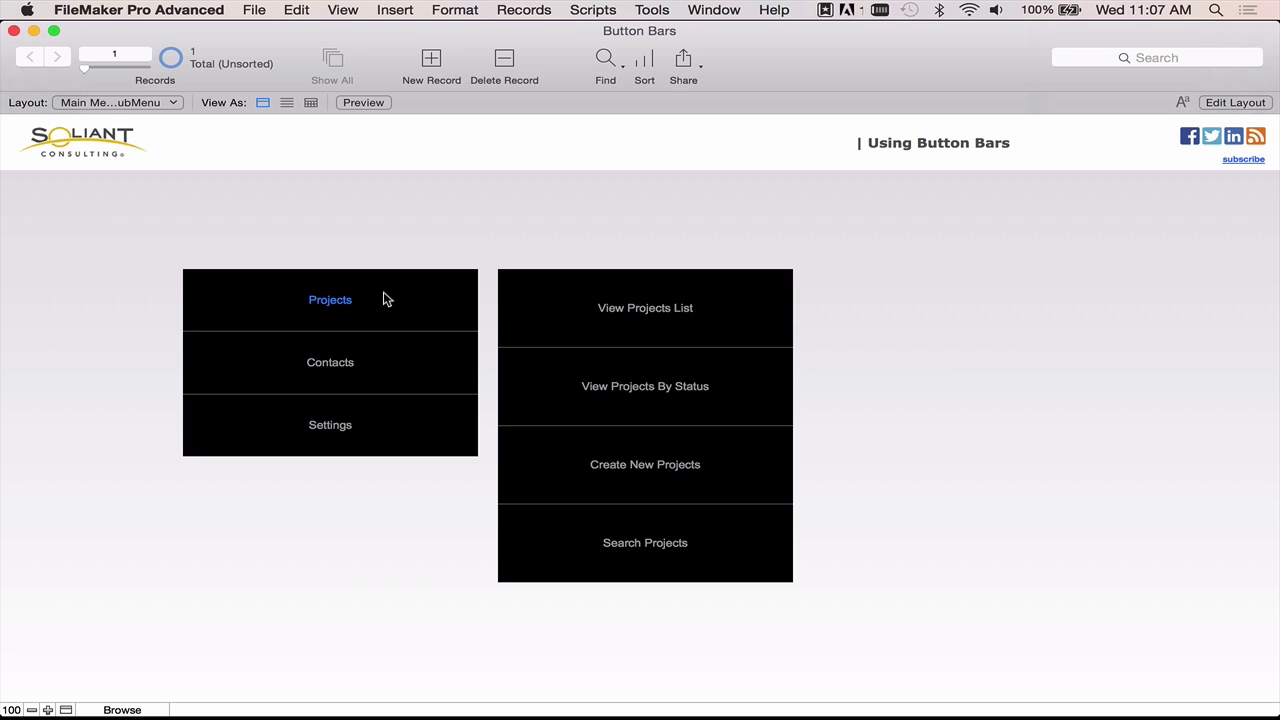
Toggle Contacts and Projects once more, then open the Search Projects popover.
left_click(358, 352)
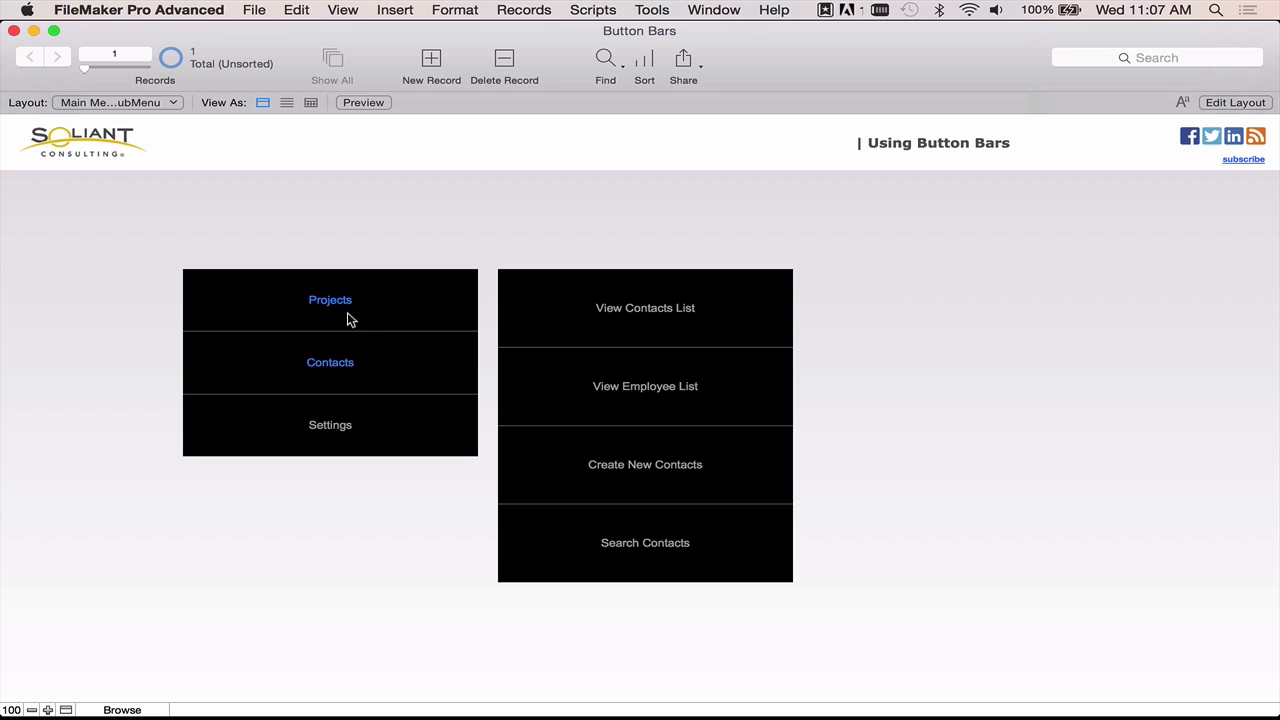
left_click(340, 318)
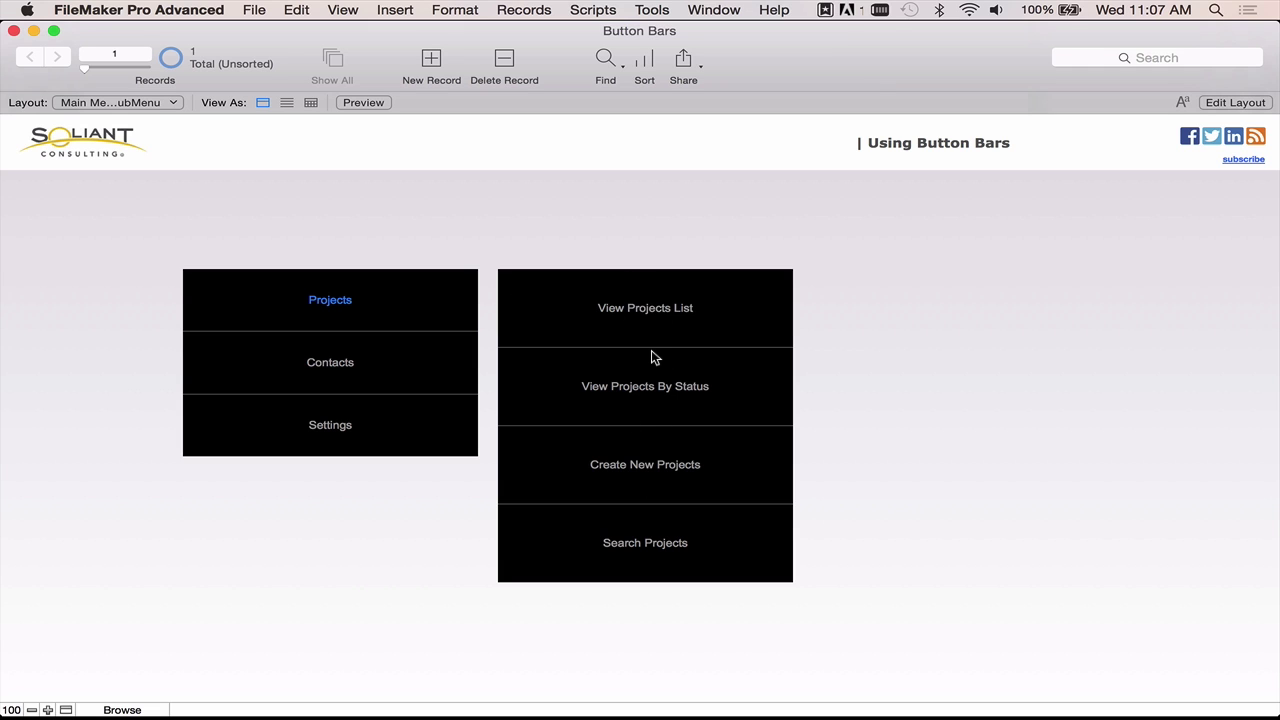
left_click(652, 542)
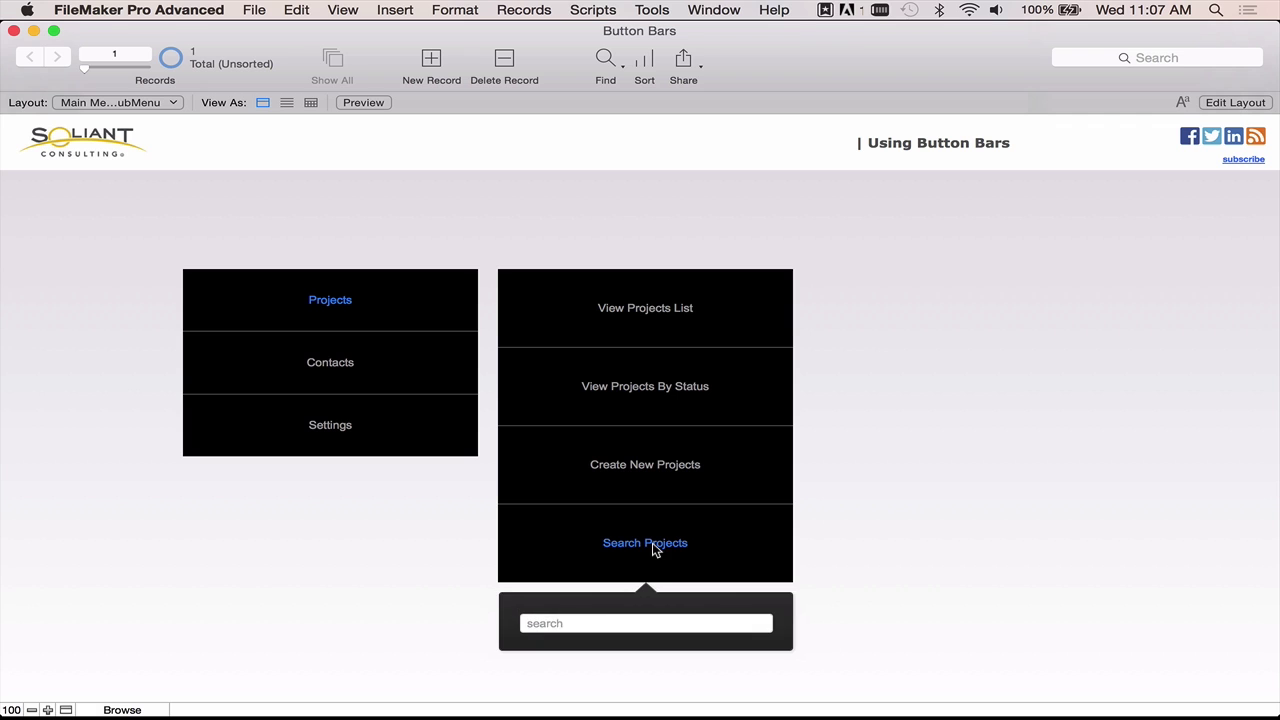
left_click(592, 622)
type("aljdfkaljsdfslk")
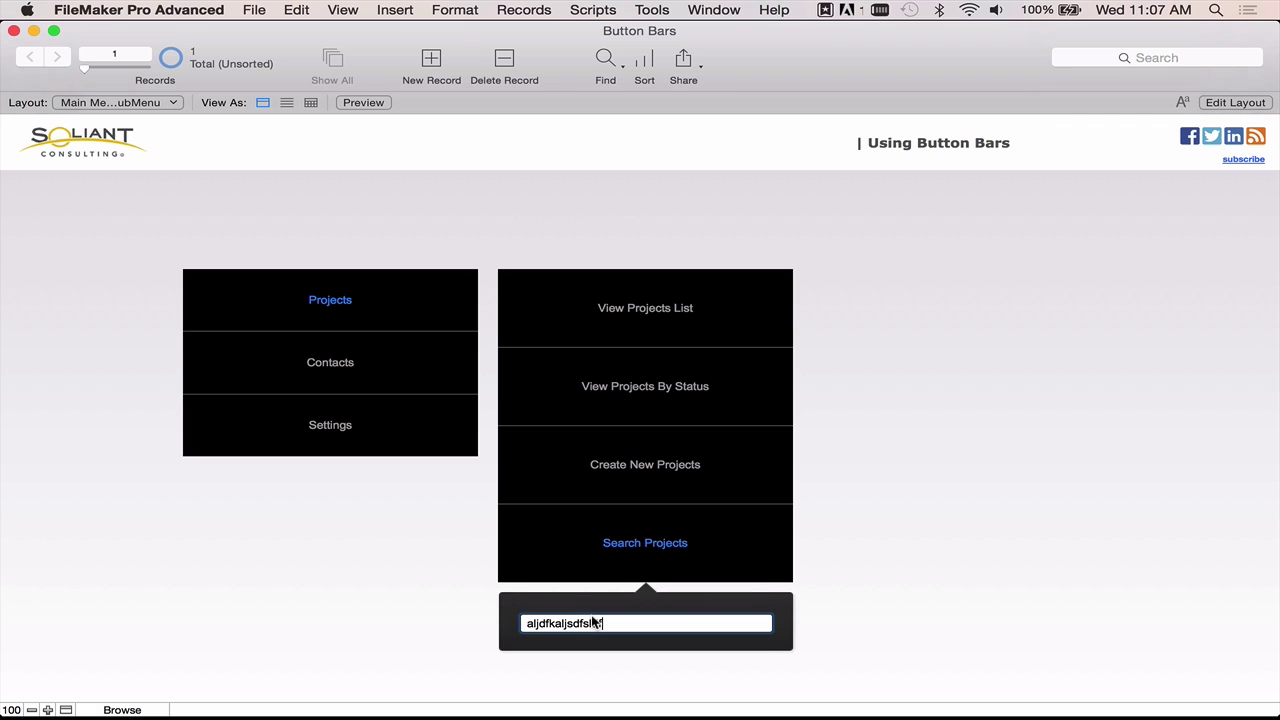
key("super+a")
key("BackSpace")
left_click(835, 523)
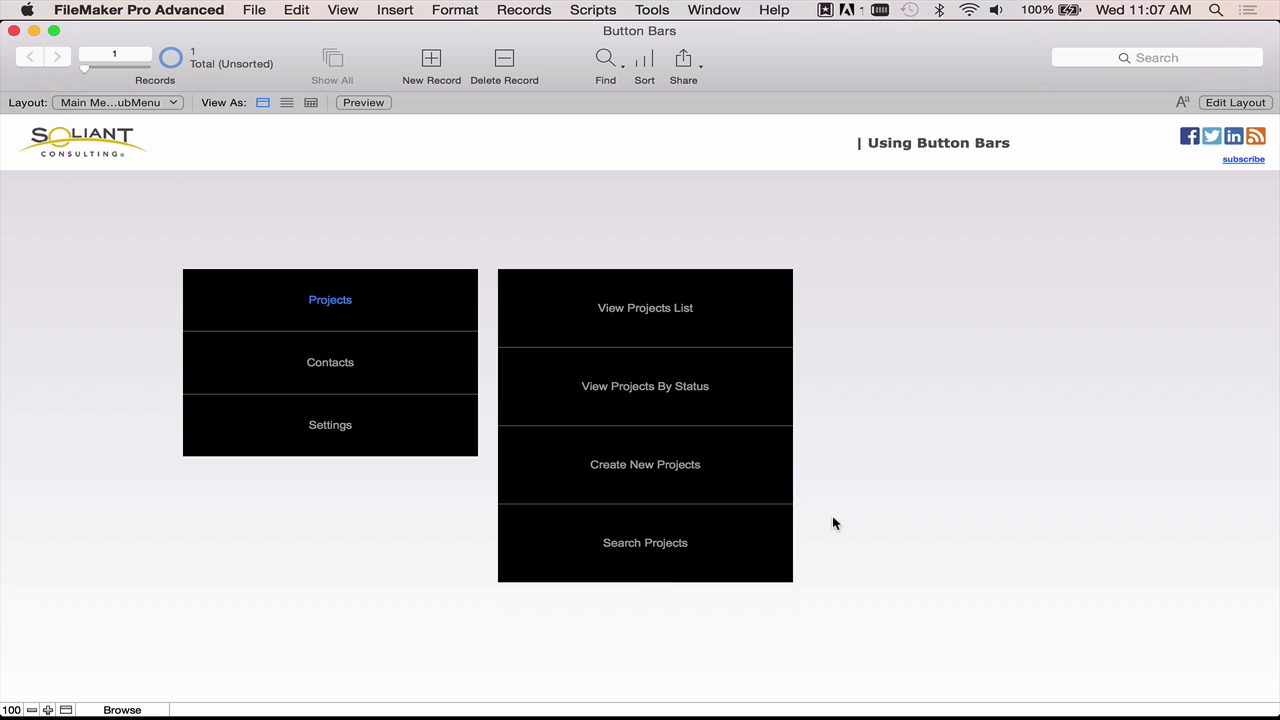